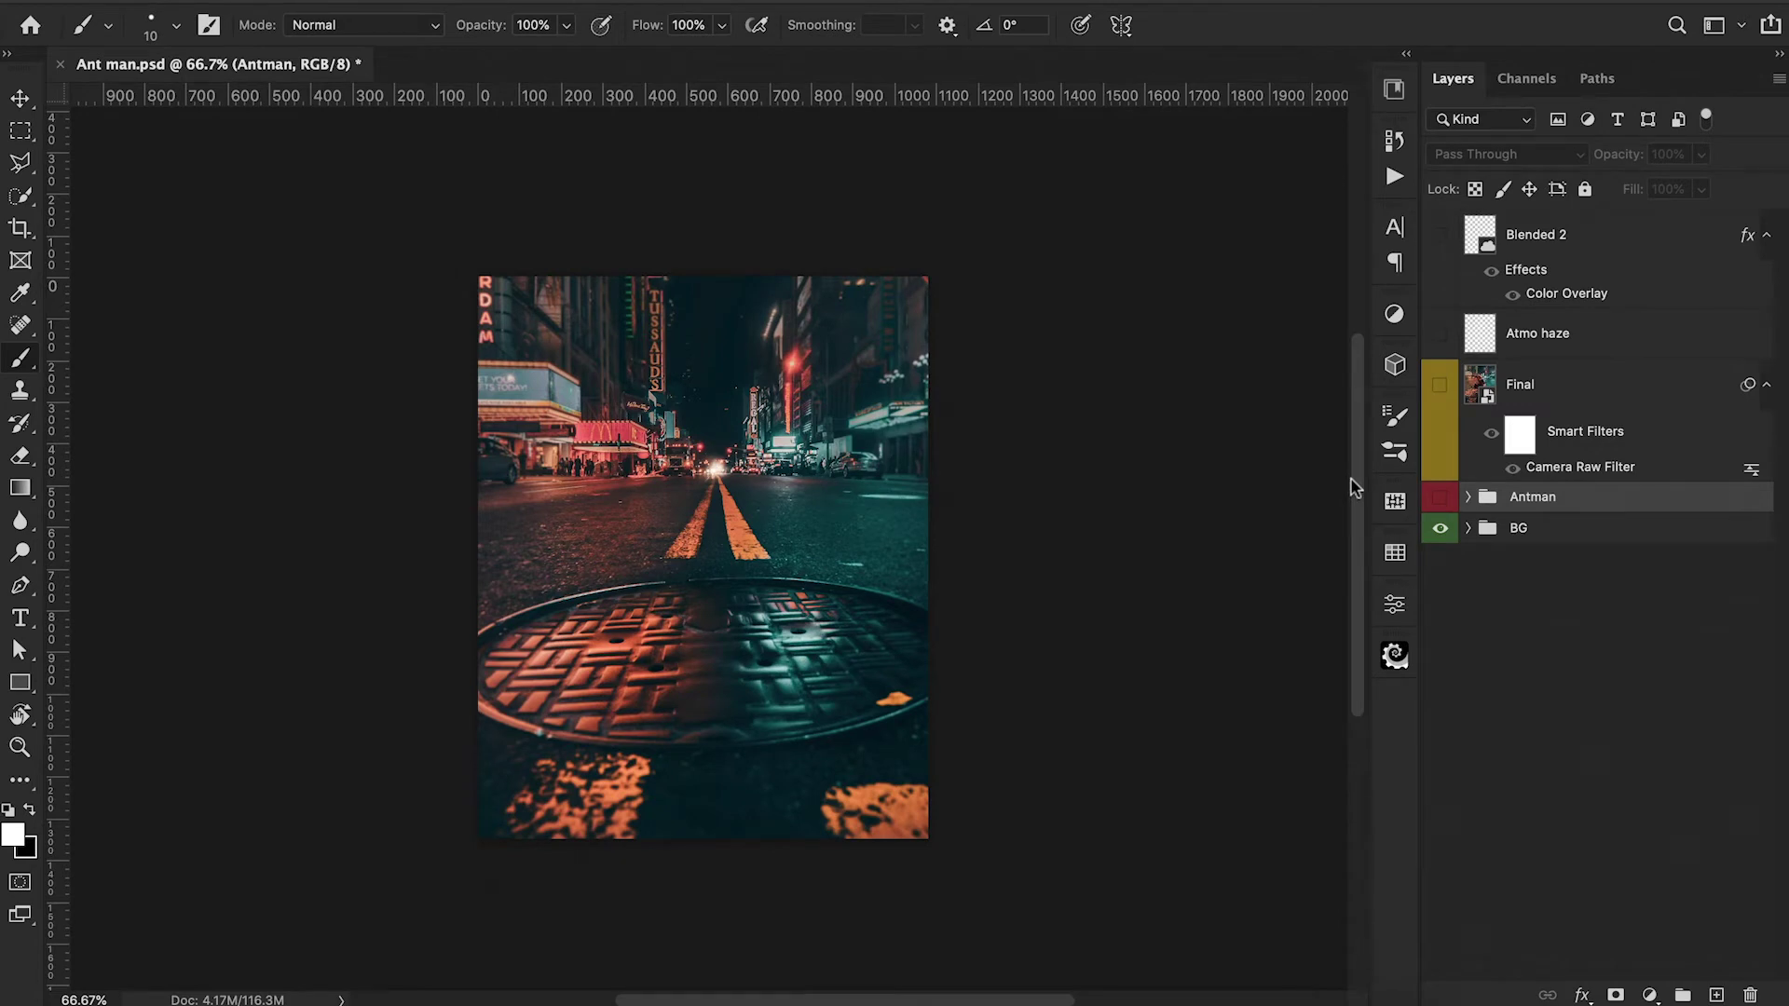
Make the Antman group visible and turn on the glows layer inside the BG group.
left_click(1439, 496)
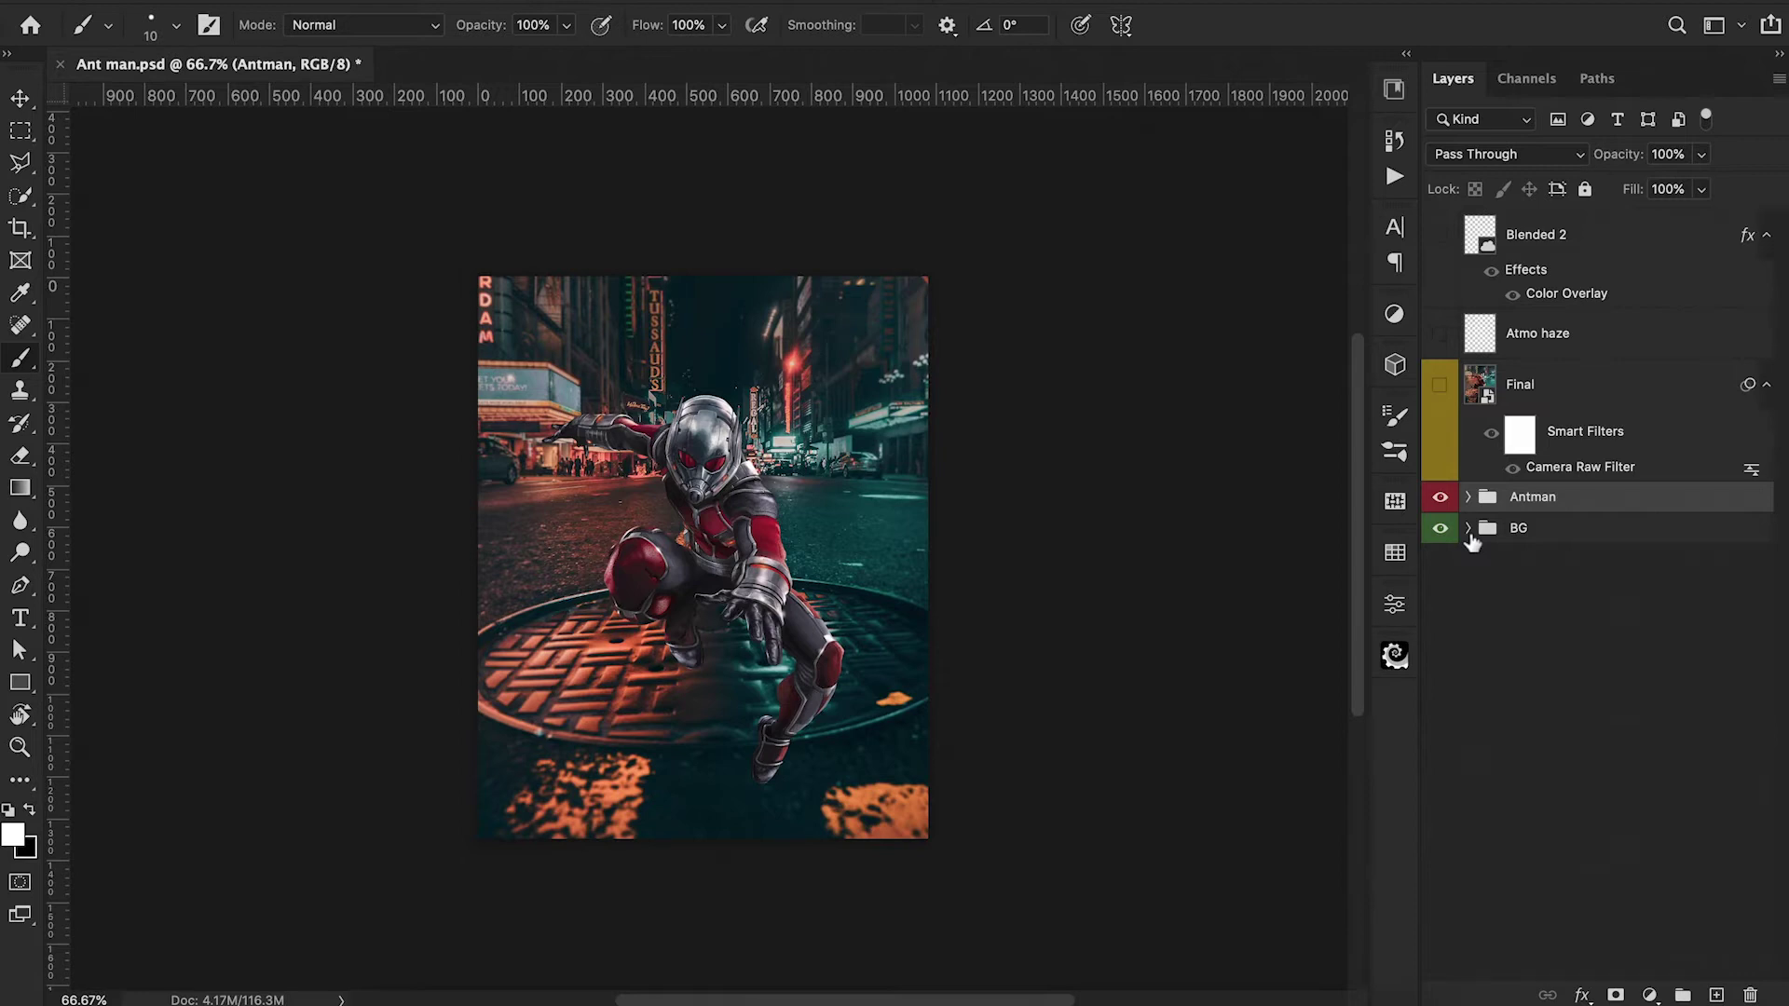
left_click(1469, 529)
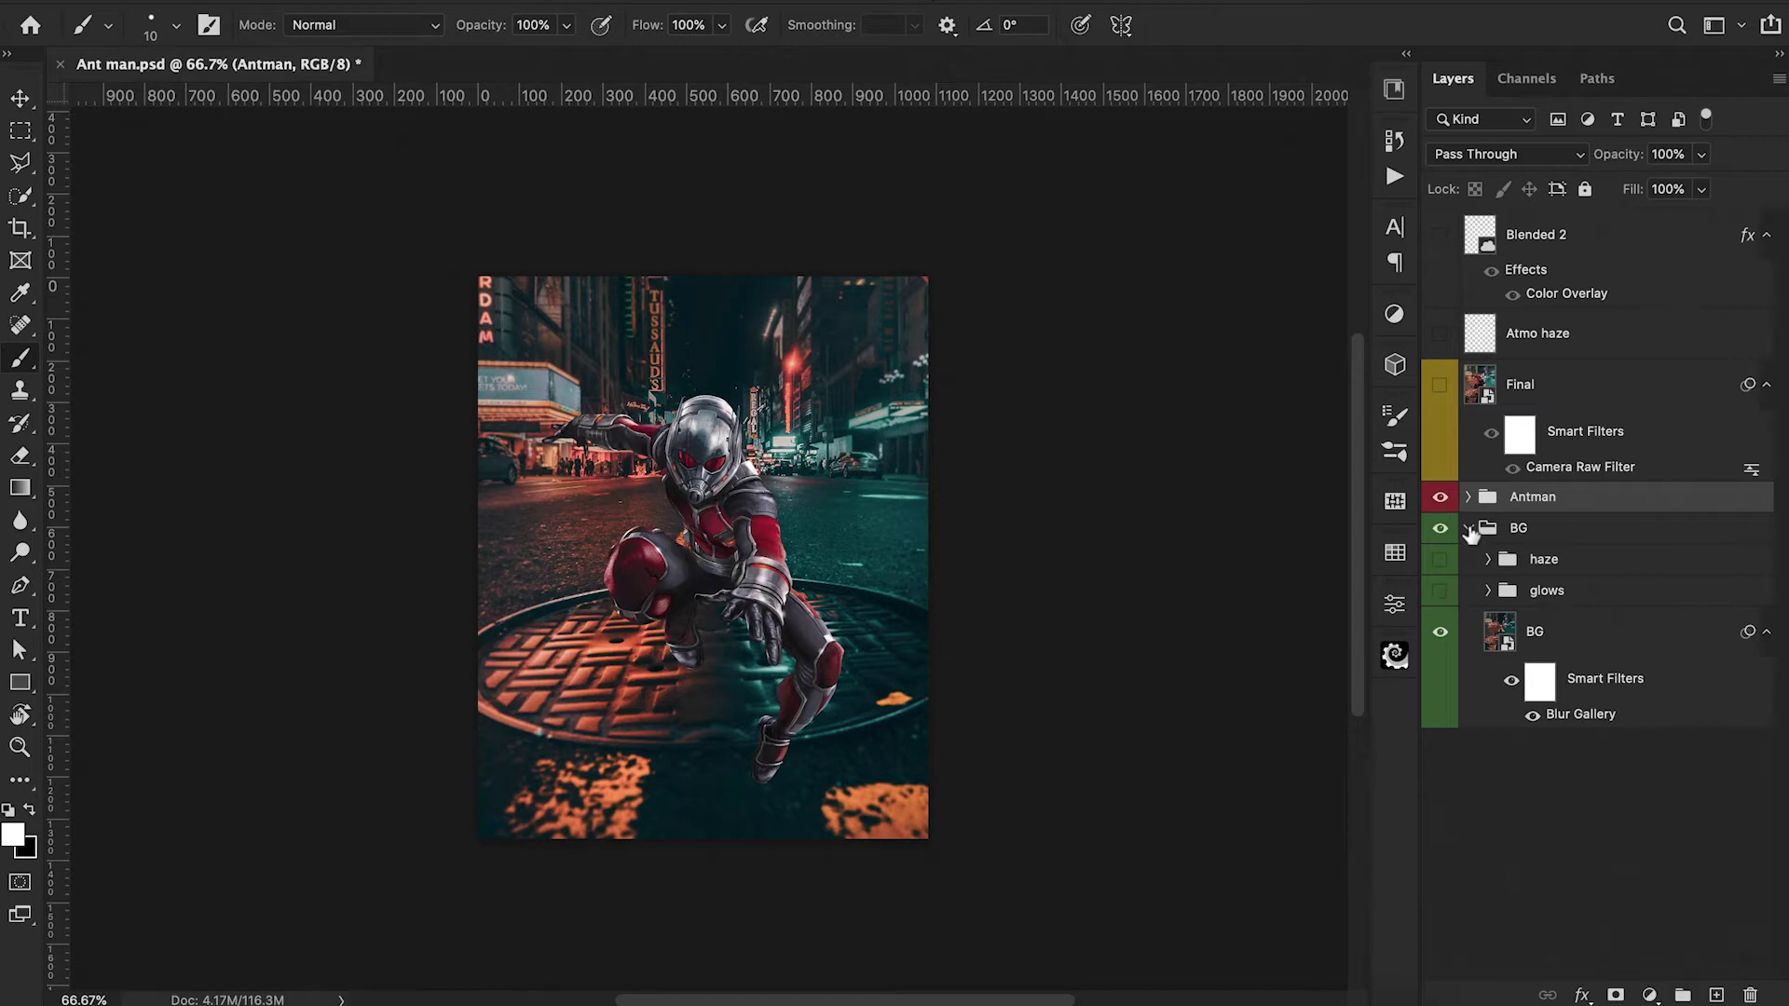
left_click(1440, 593)
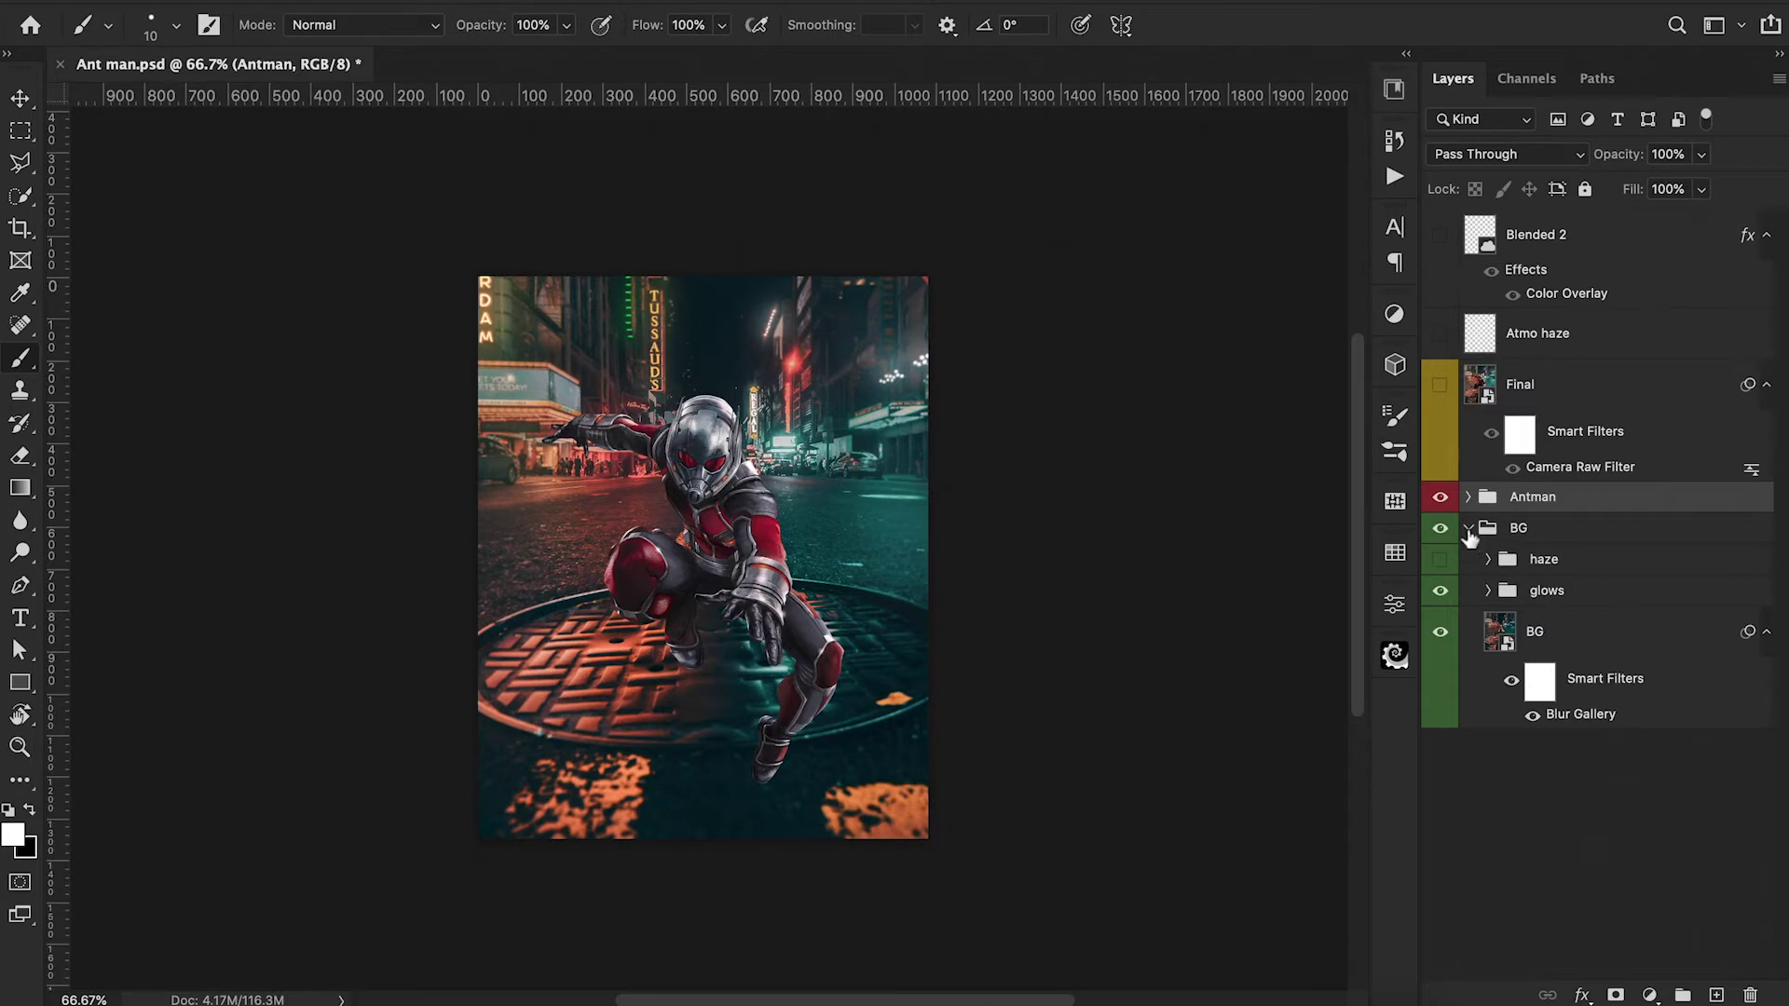
left_click(1468, 529)
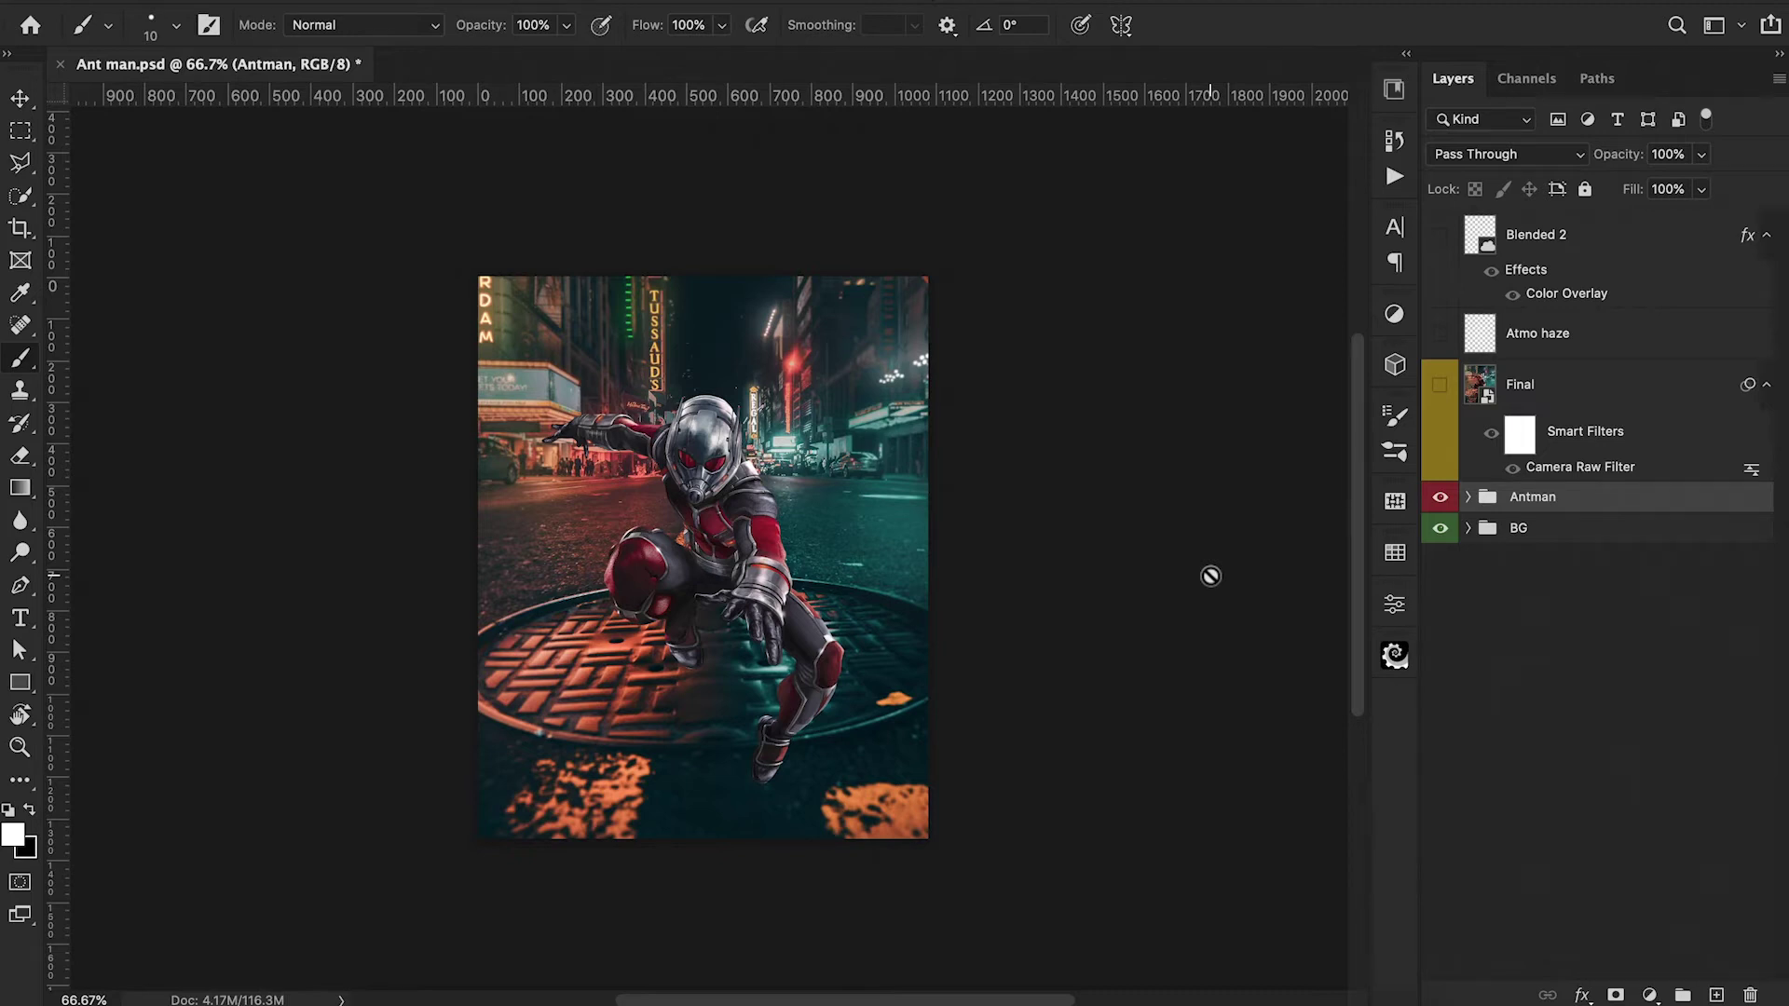
Add a Black & White 1 adjustment layer above the Antman and BG groups.
left_click(1650, 995)
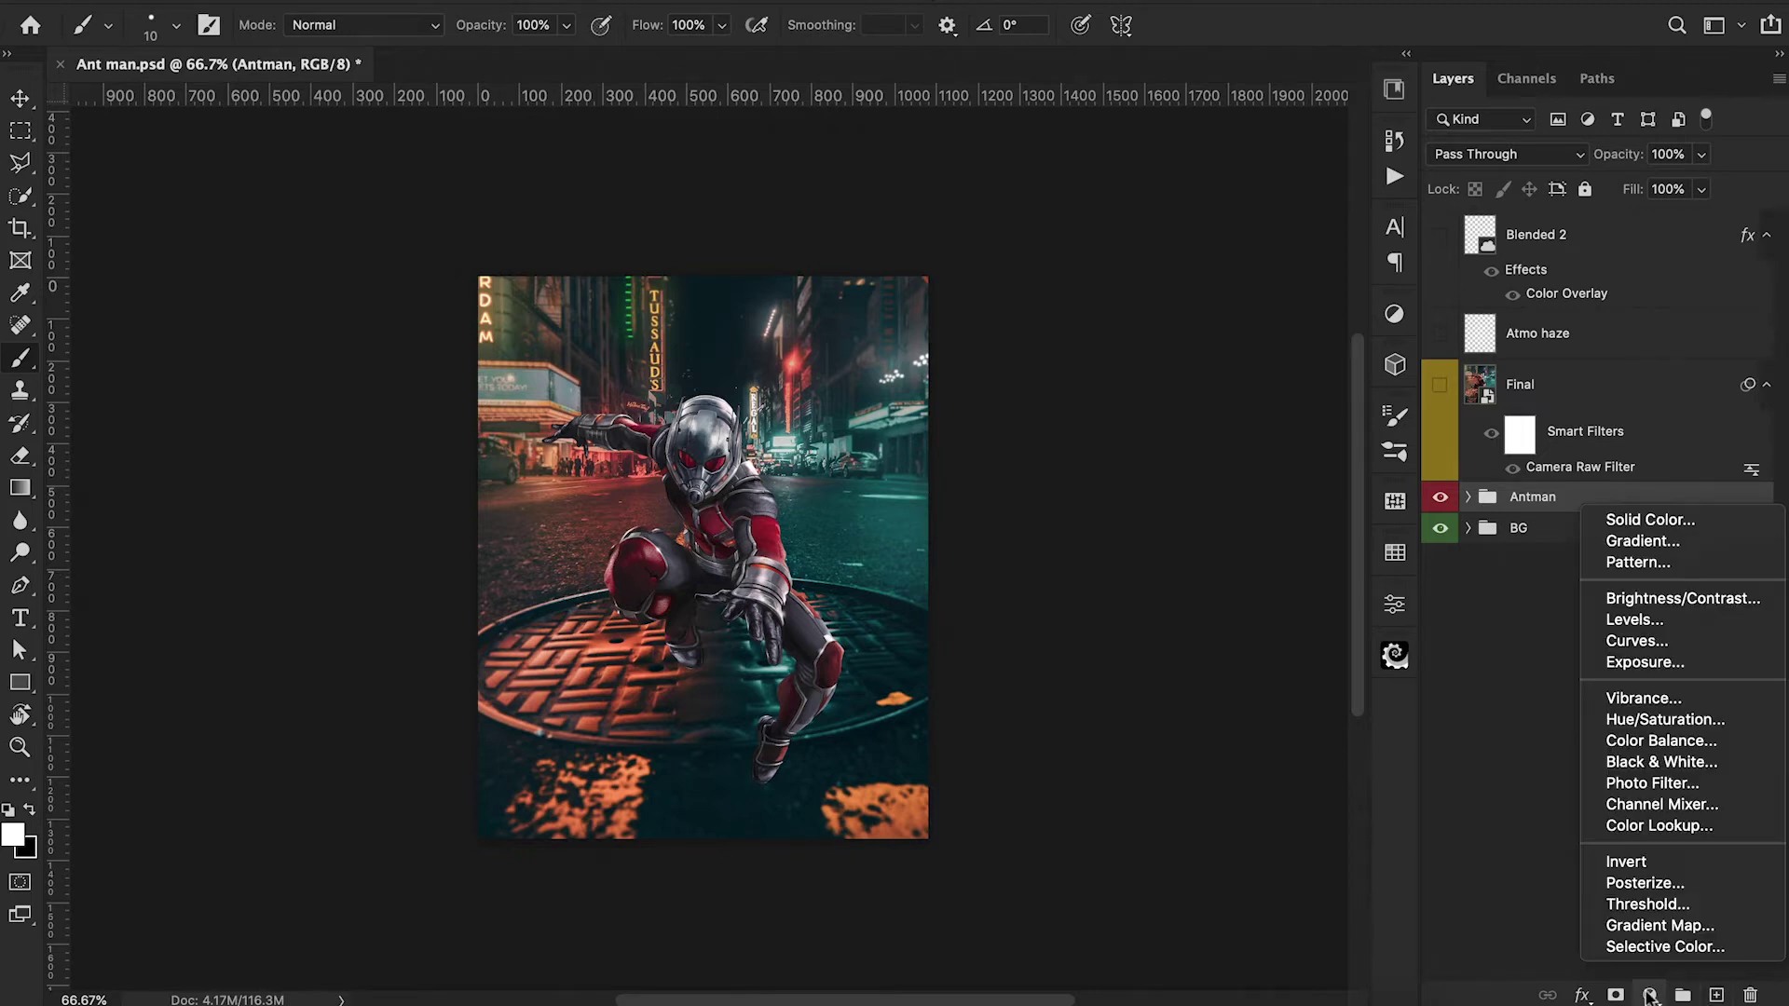
left_click(1646, 762)
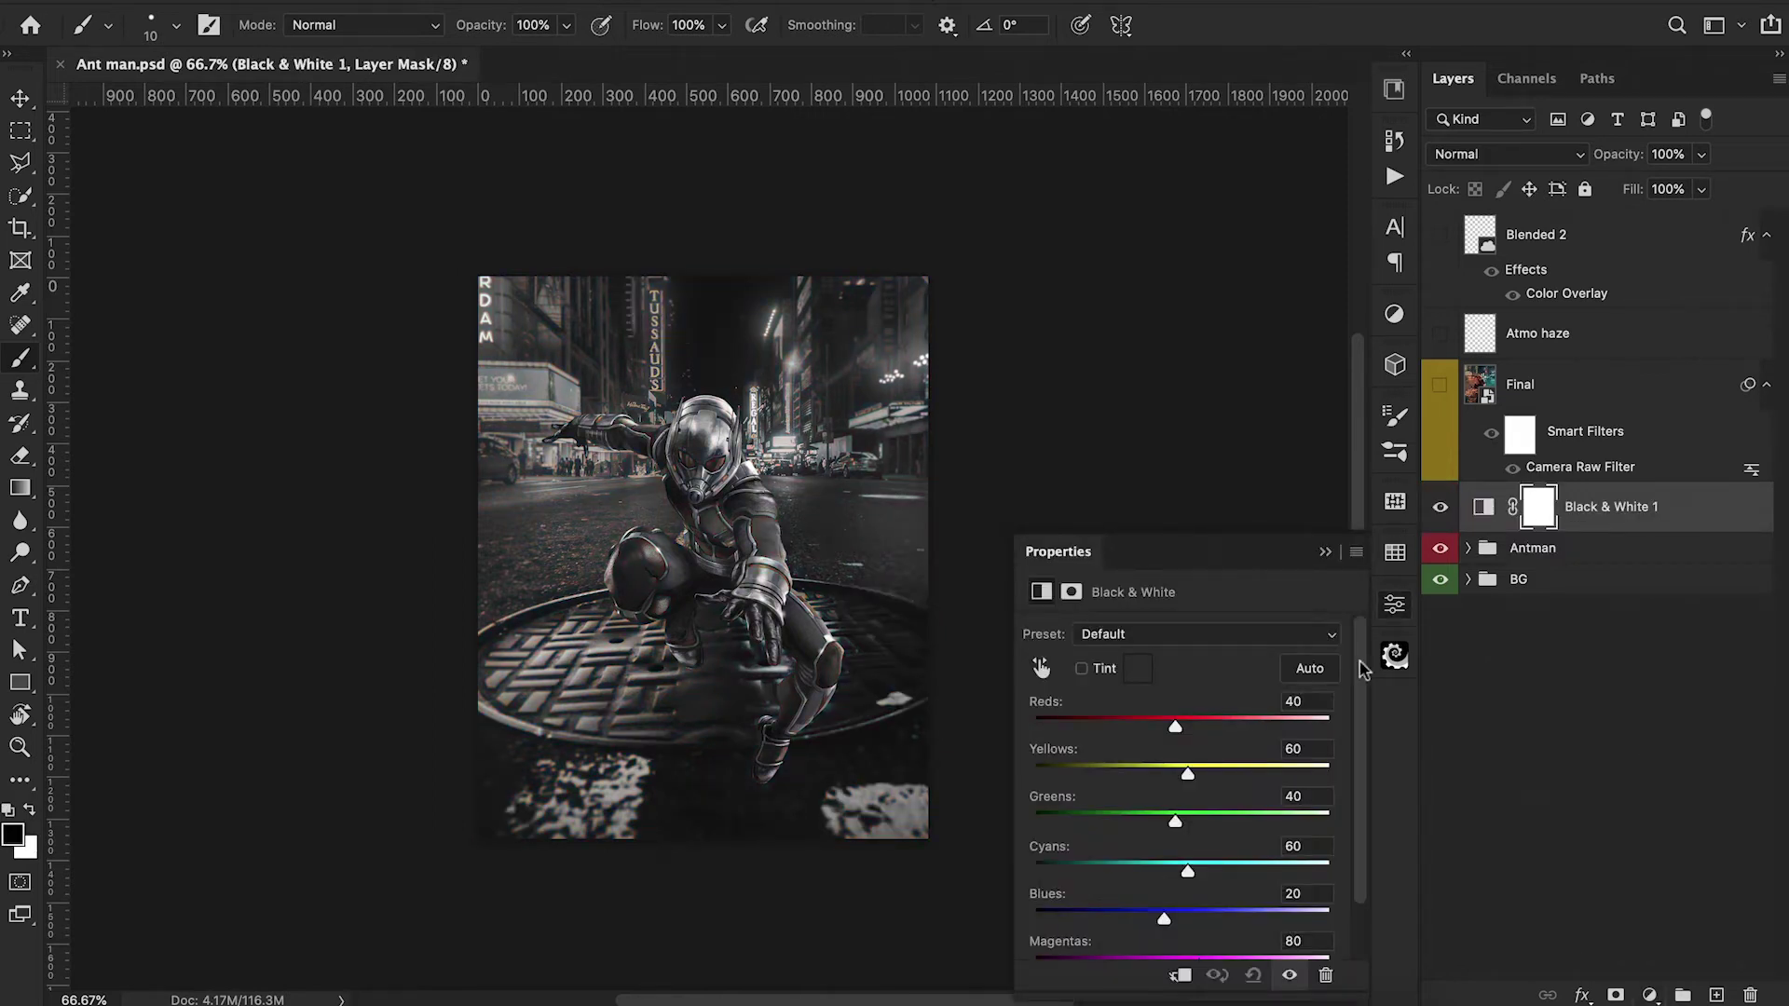
left_click(1323, 554)
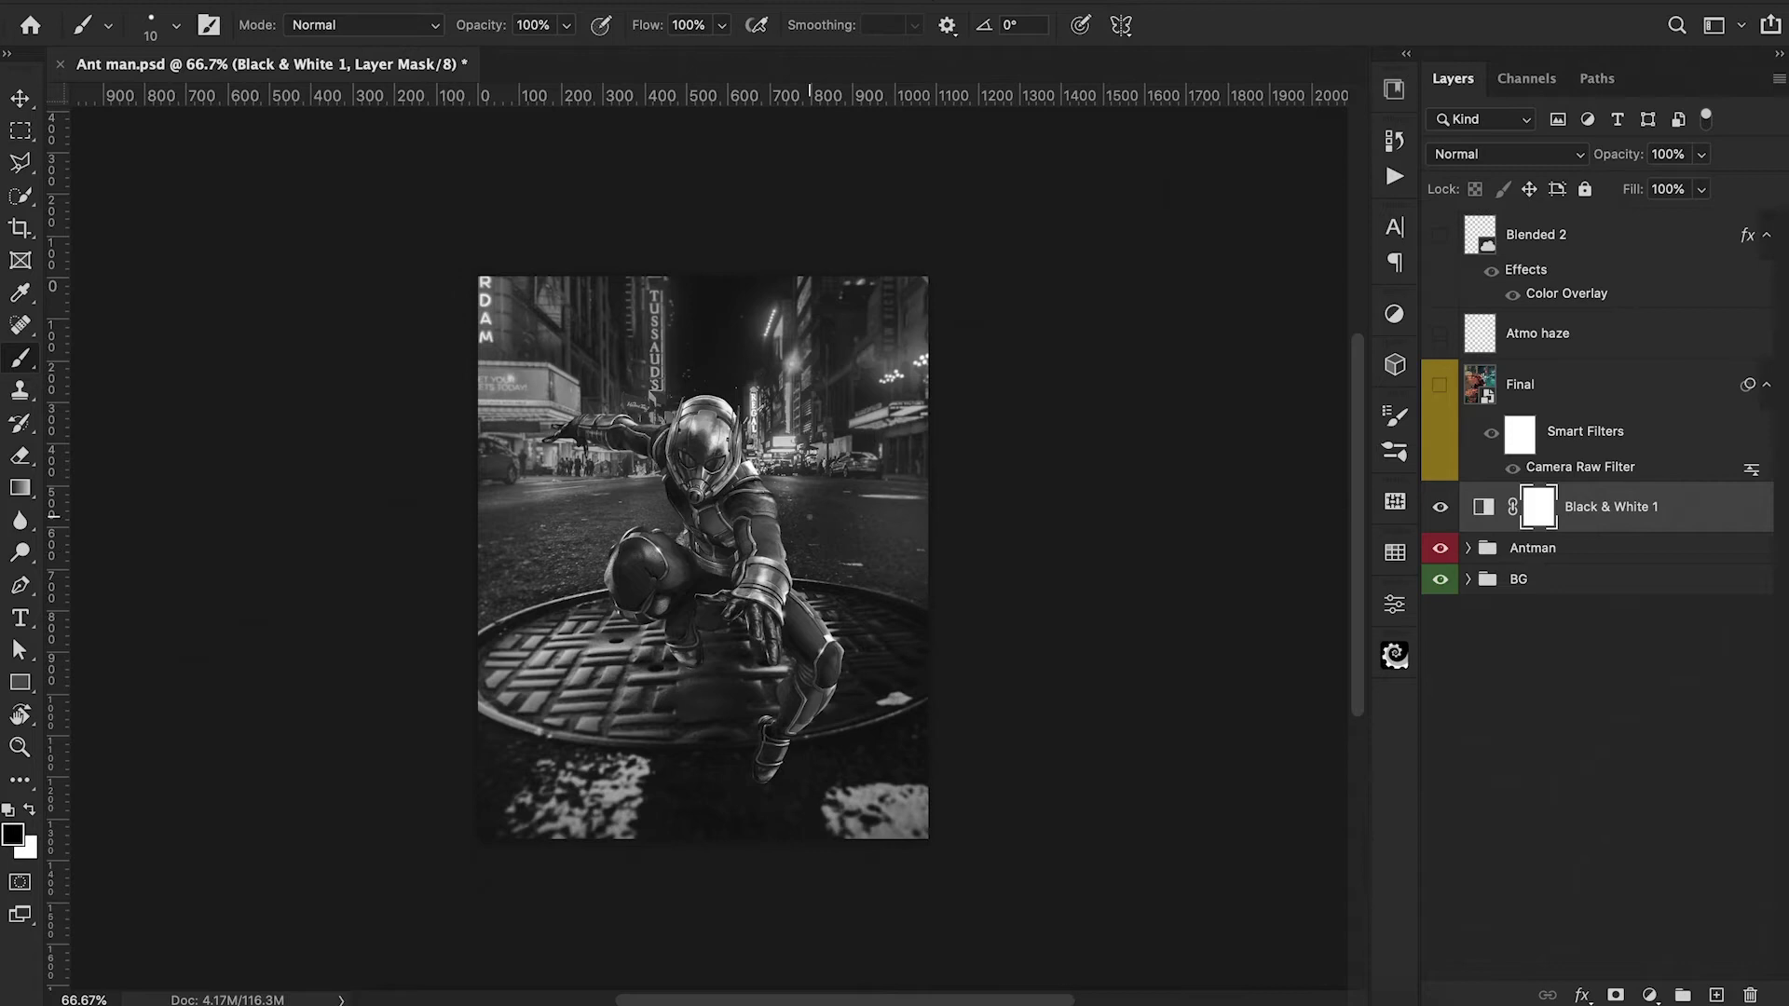
Hide Black & White 1 and enable Exposure 1 and Brightness/Contrast 1 in the Antman group.
left_click(1439, 507)
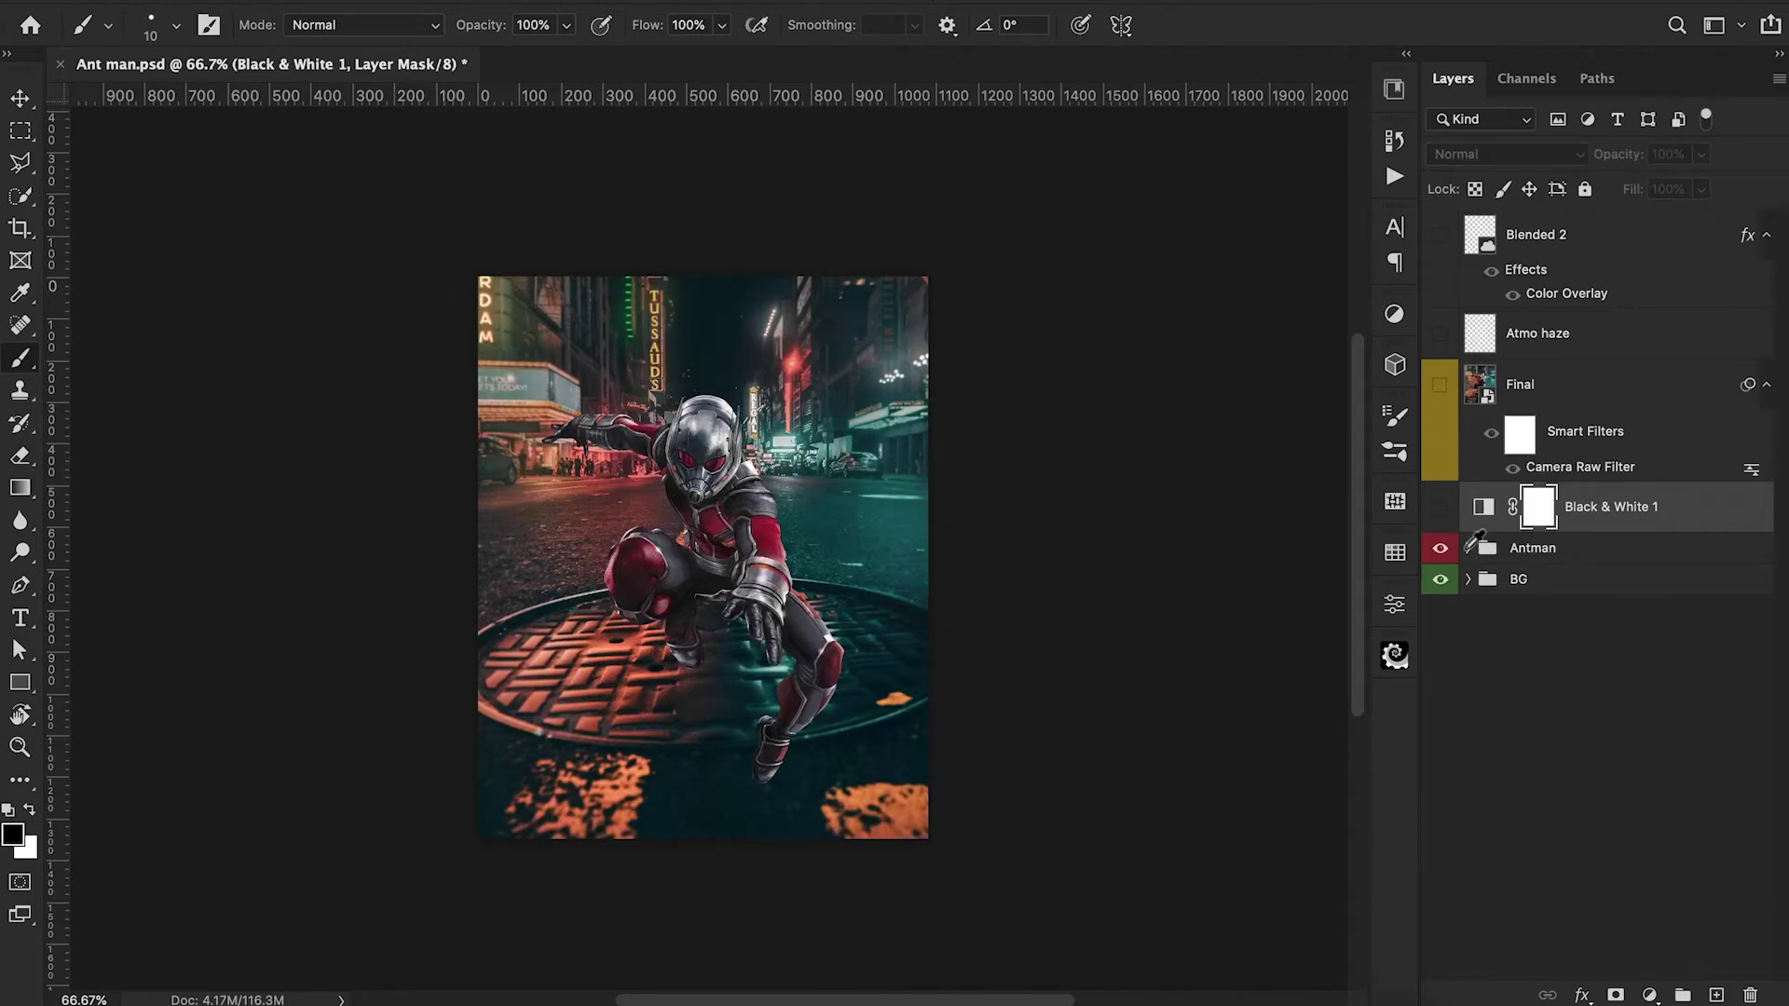
left_click(1468, 548)
scroll(1458, 805, "down", 5)
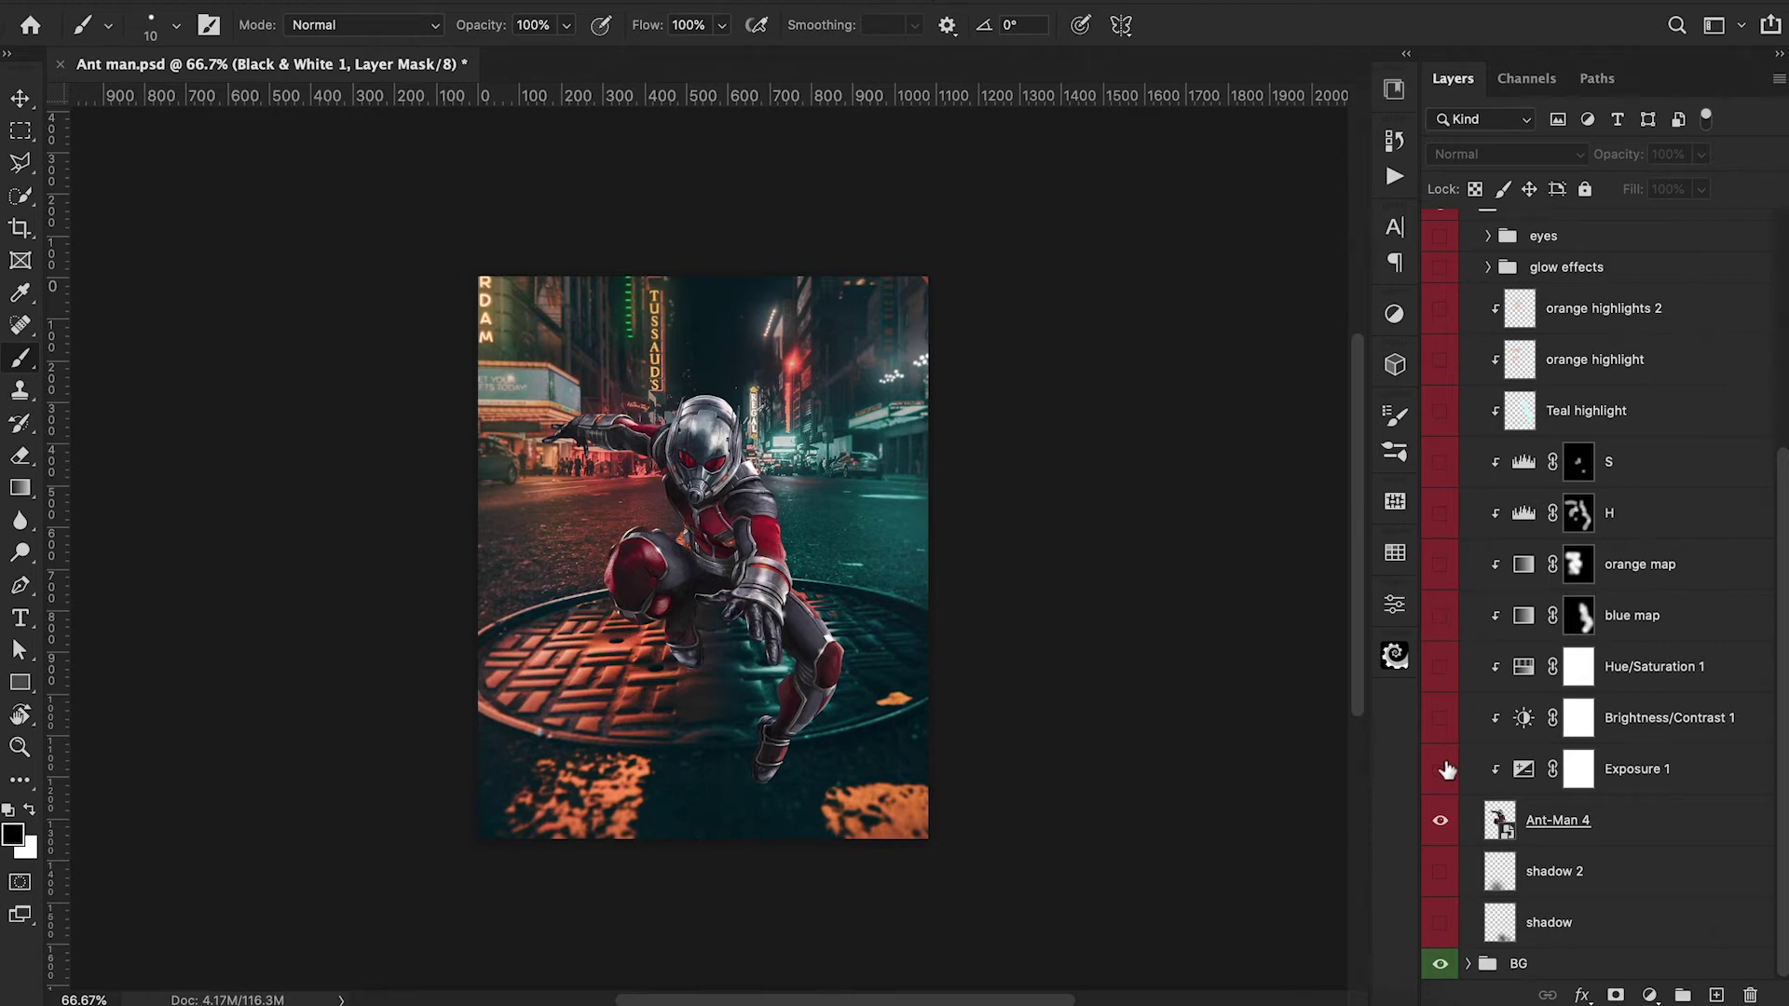
left_click(1442, 771)
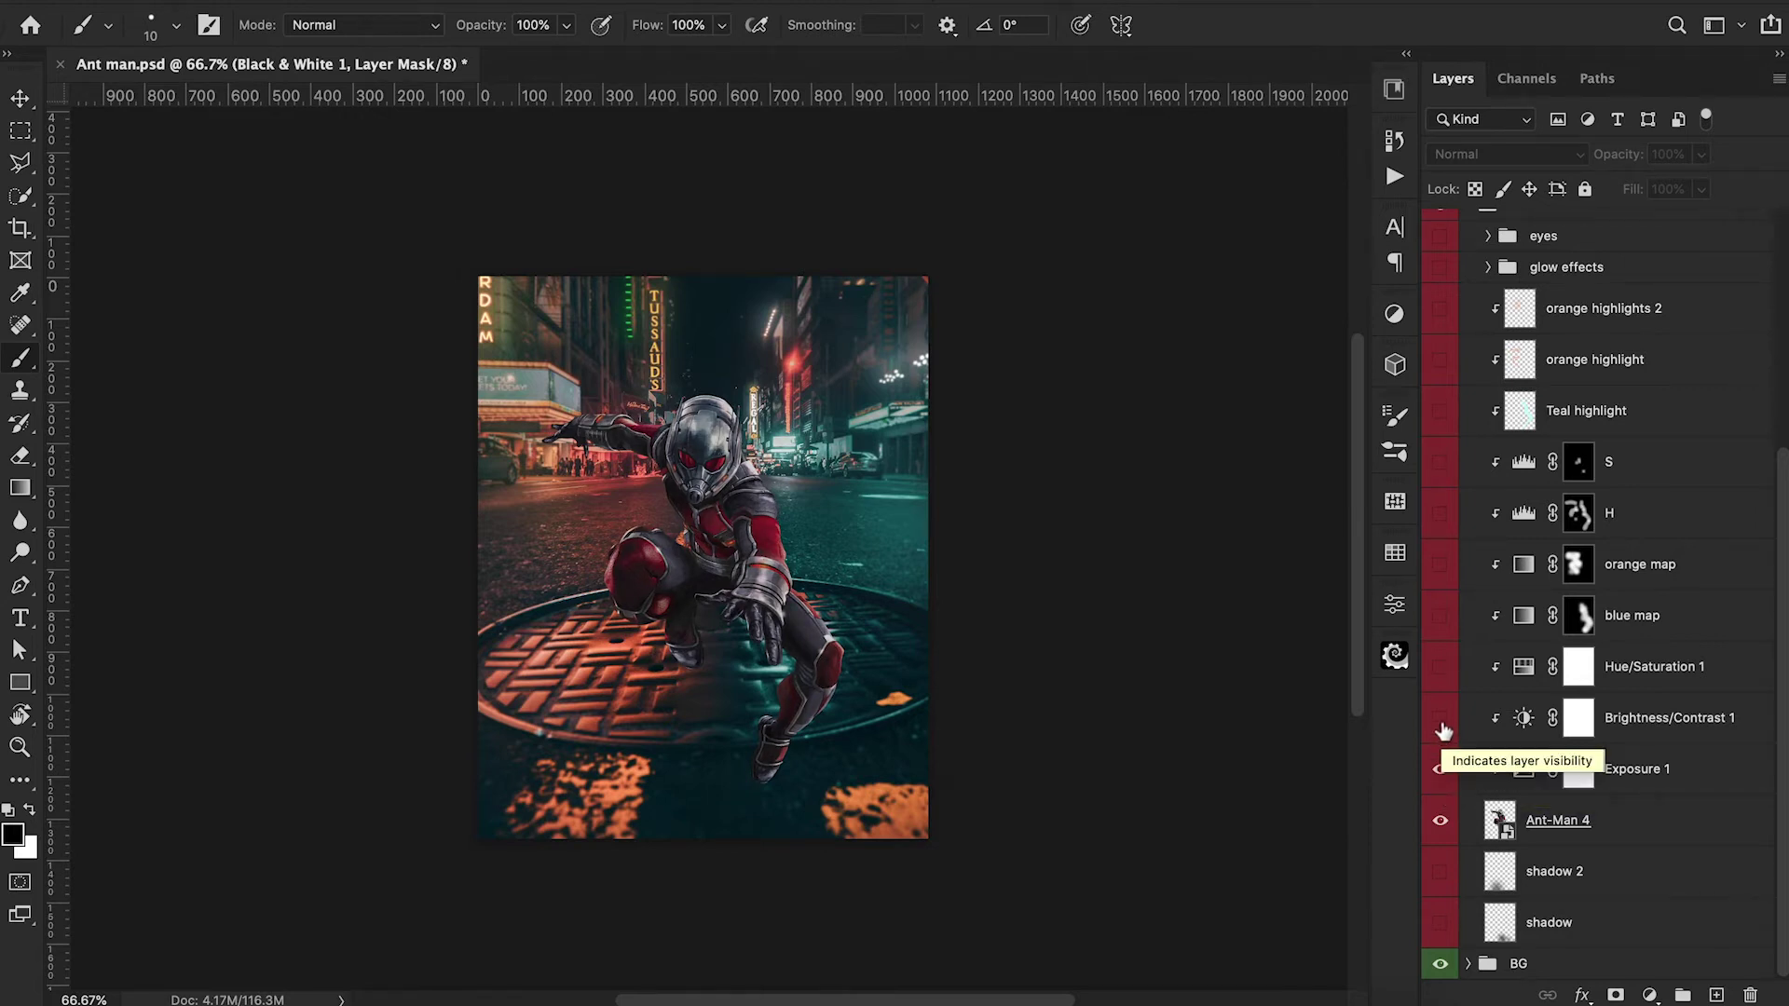
left_click(1441, 722)
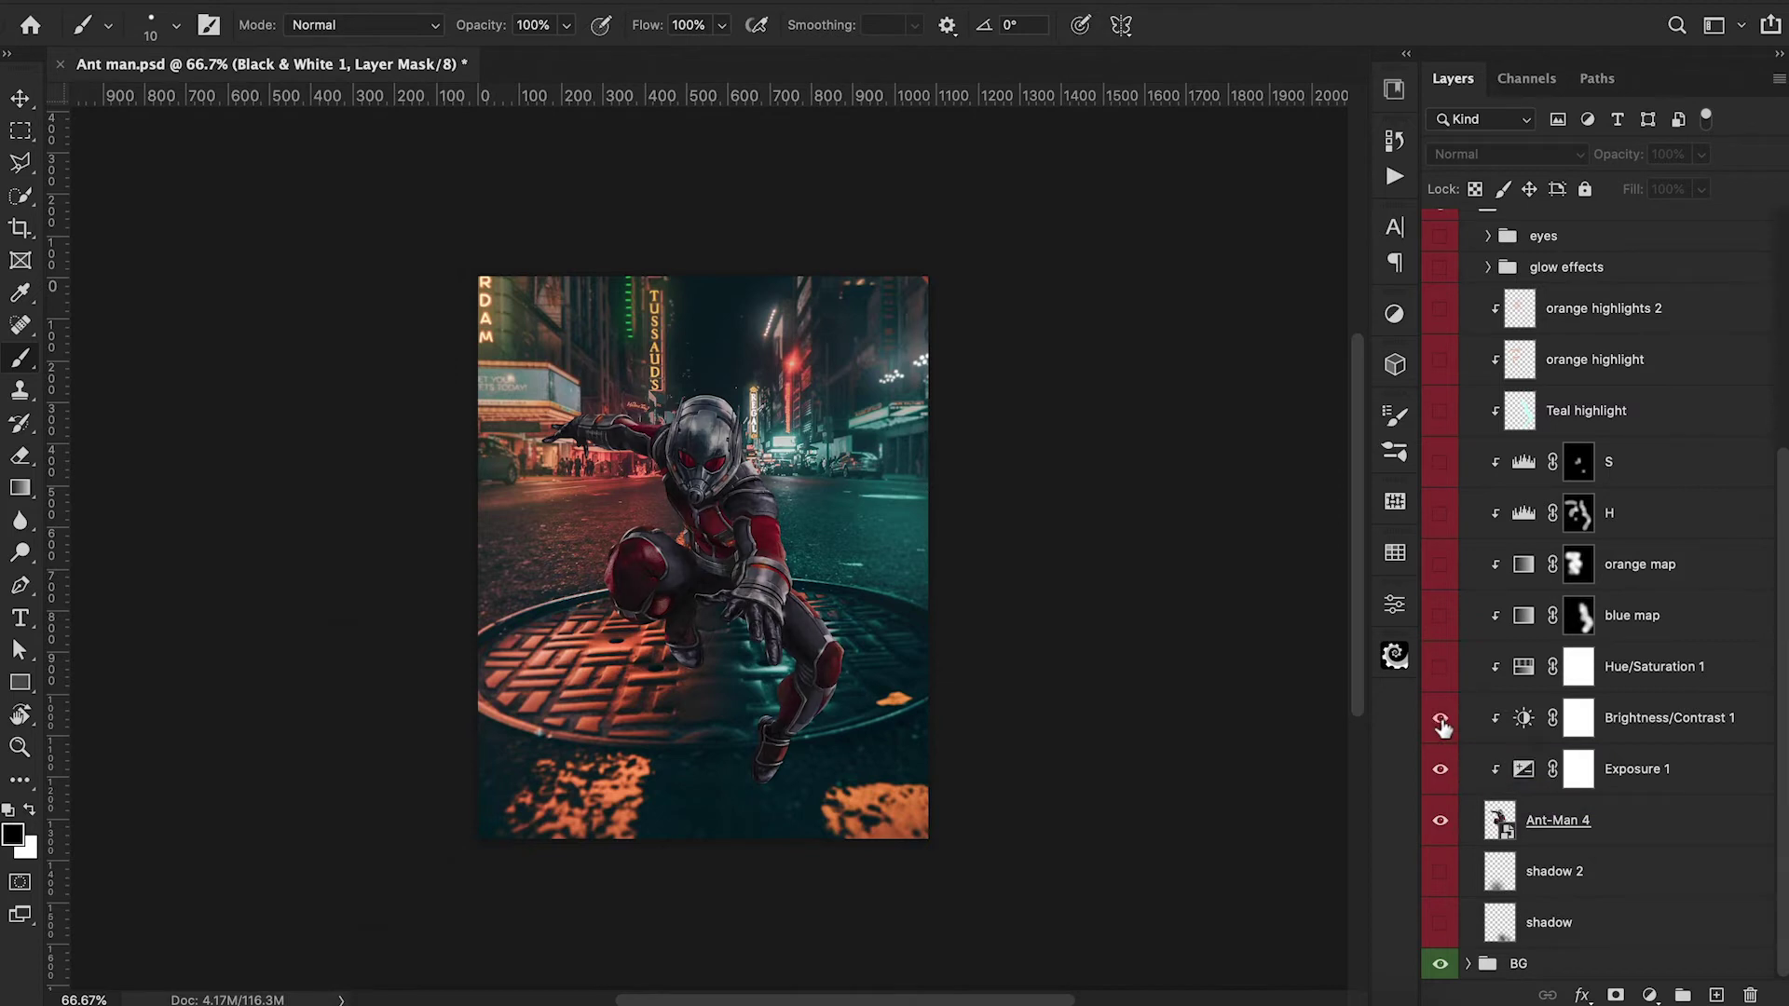
scroll(1442, 652, "up", 5)
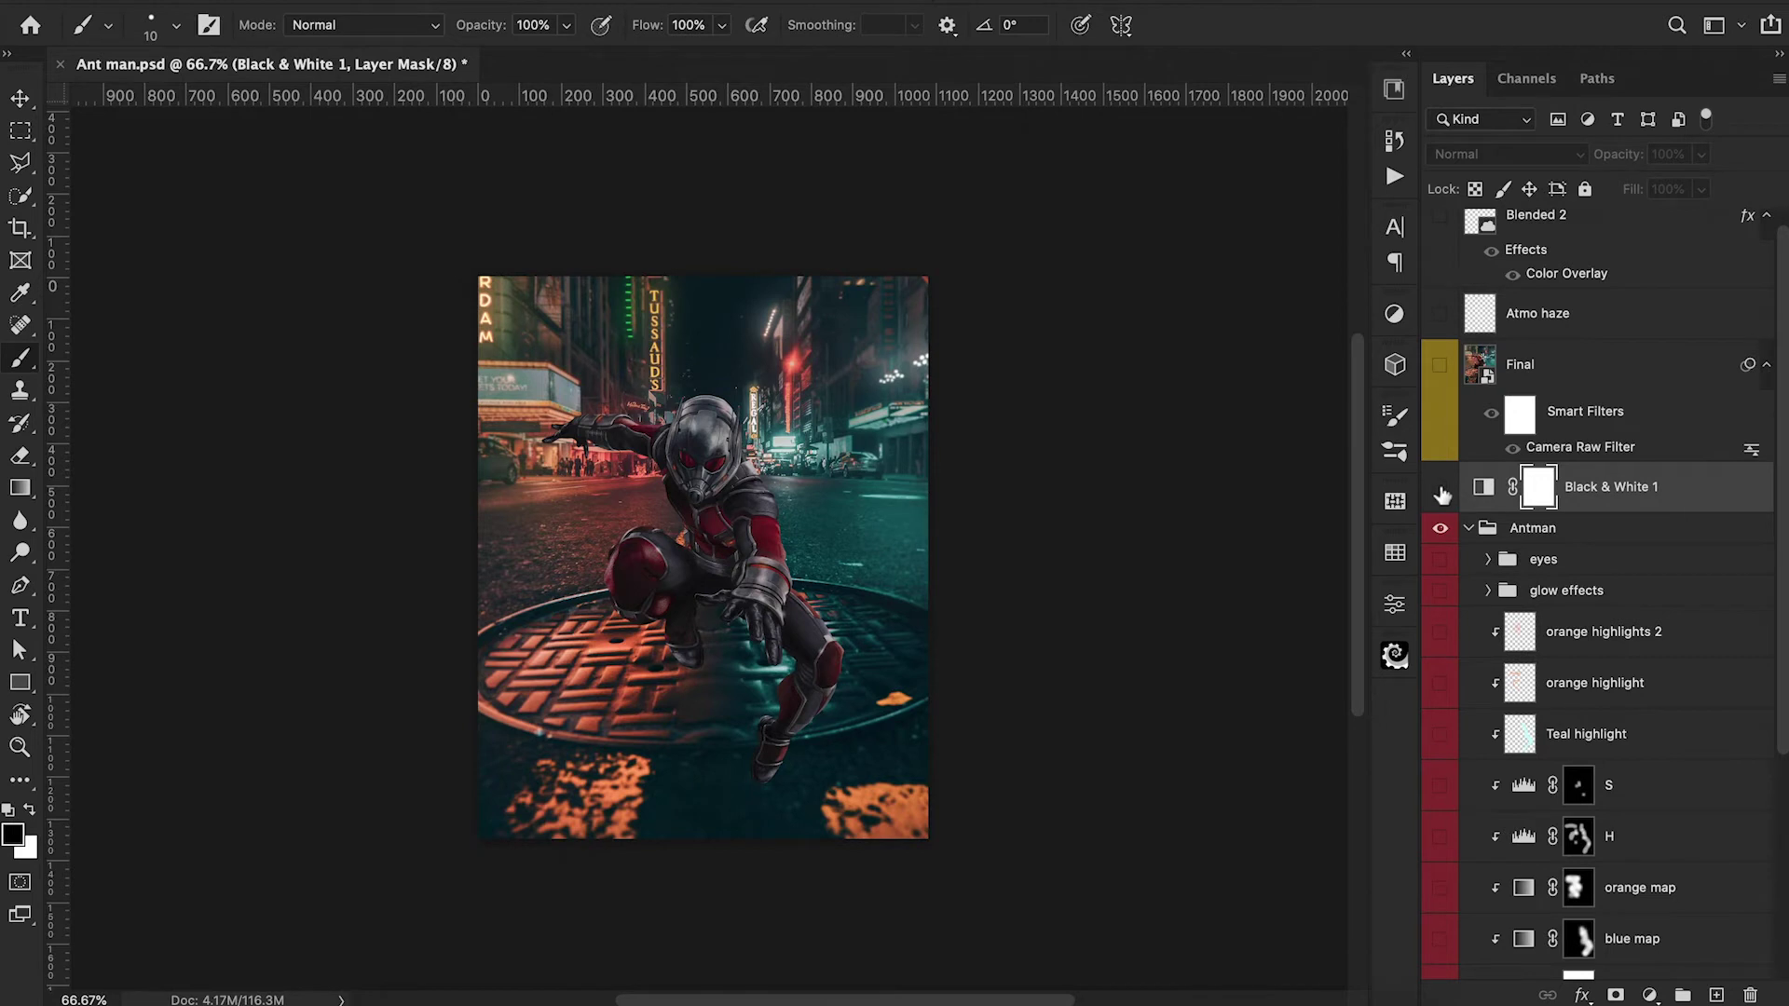
left_click(1440, 490)
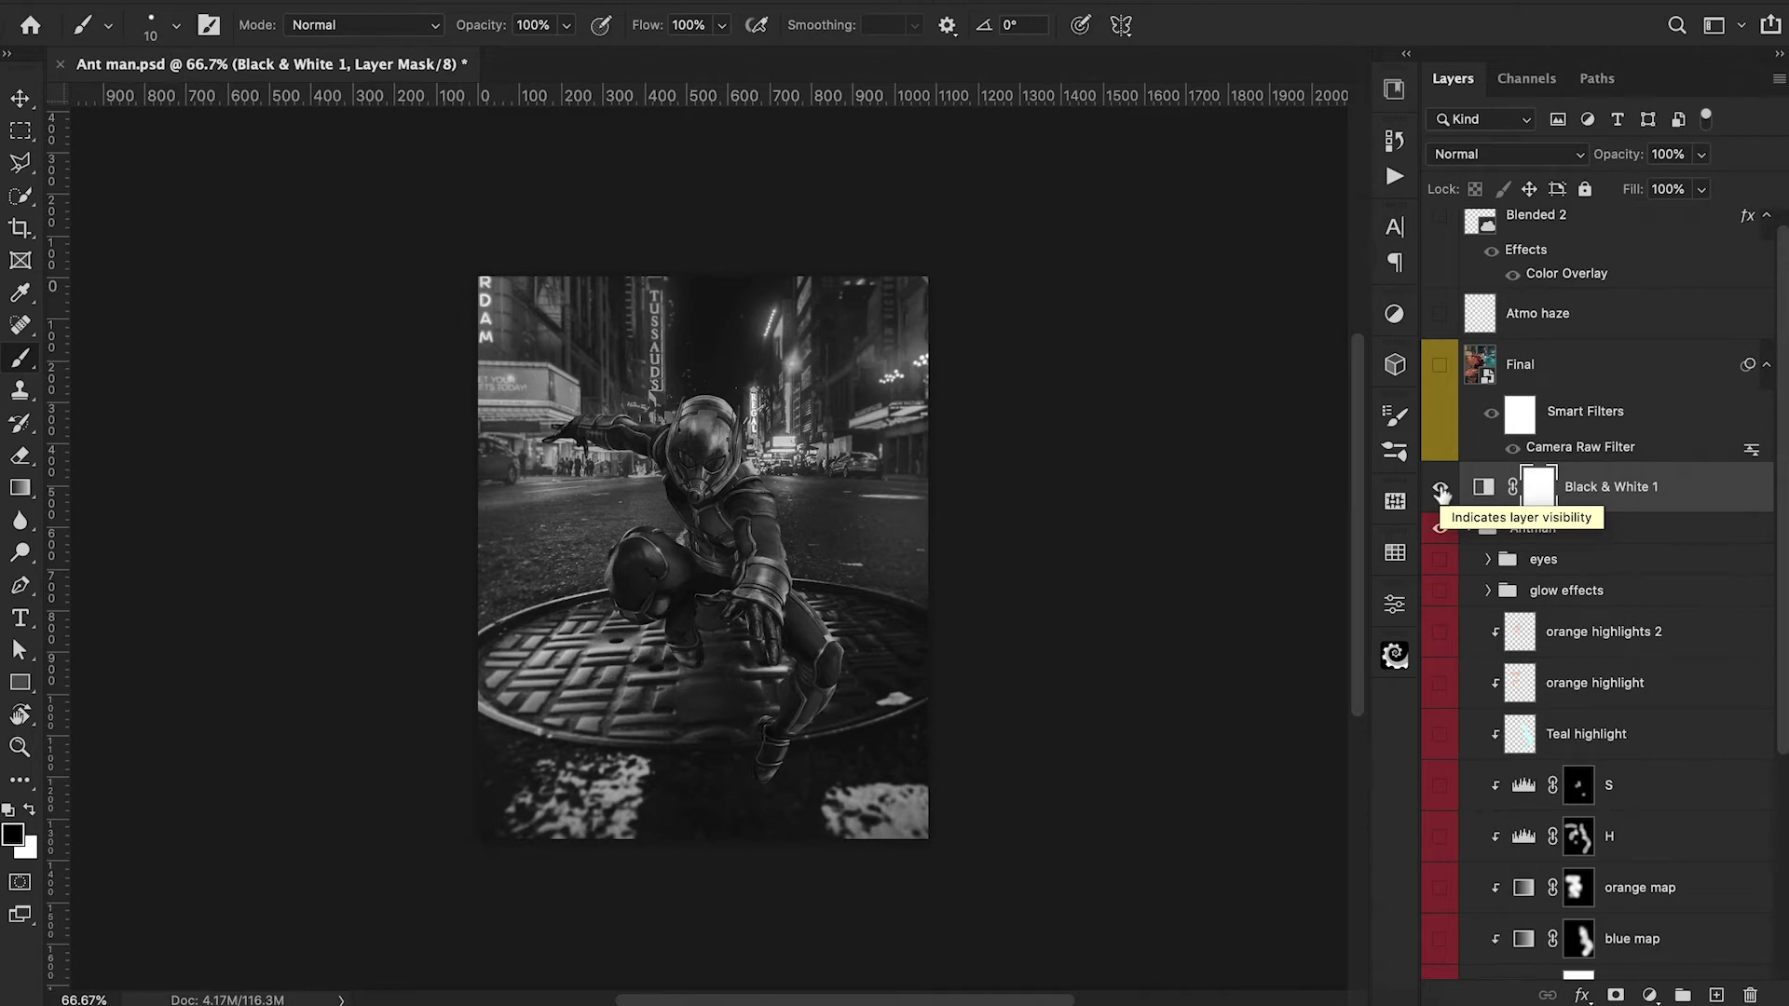
left_click(1440, 488)
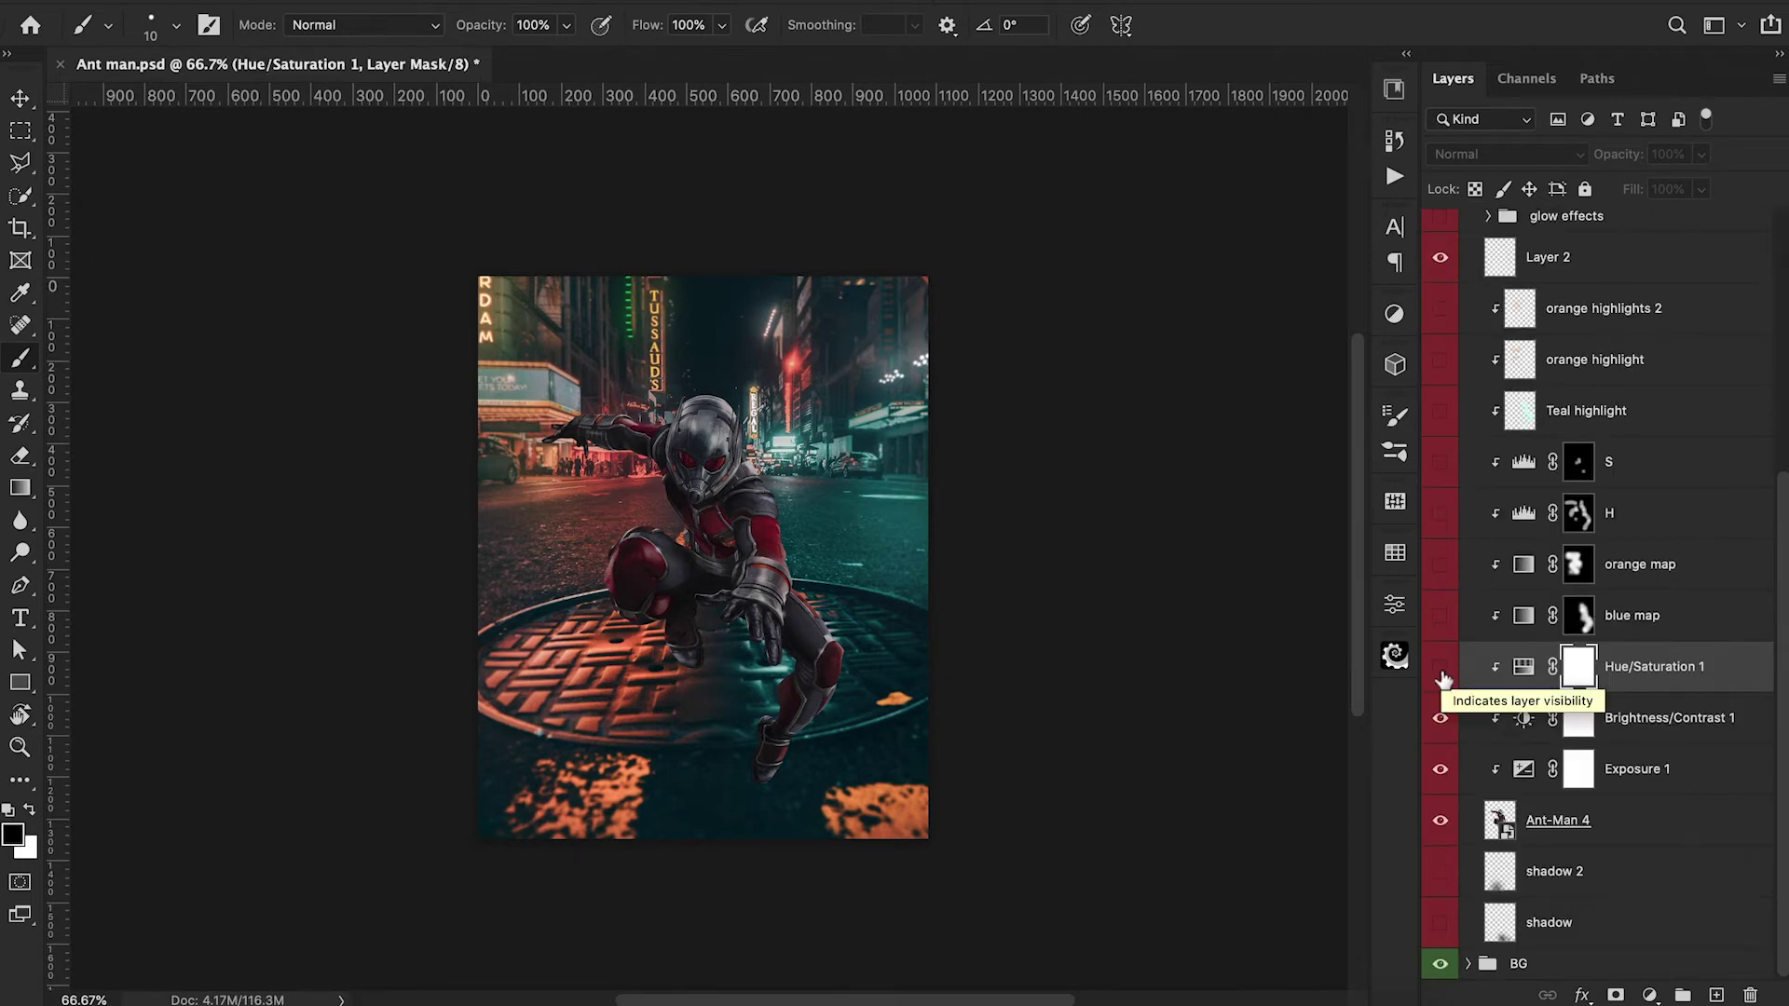
Enable the Hue/Saturation 1, blue map and orange map adjustments, checking the blue map mask.
left_click(1441, 667)
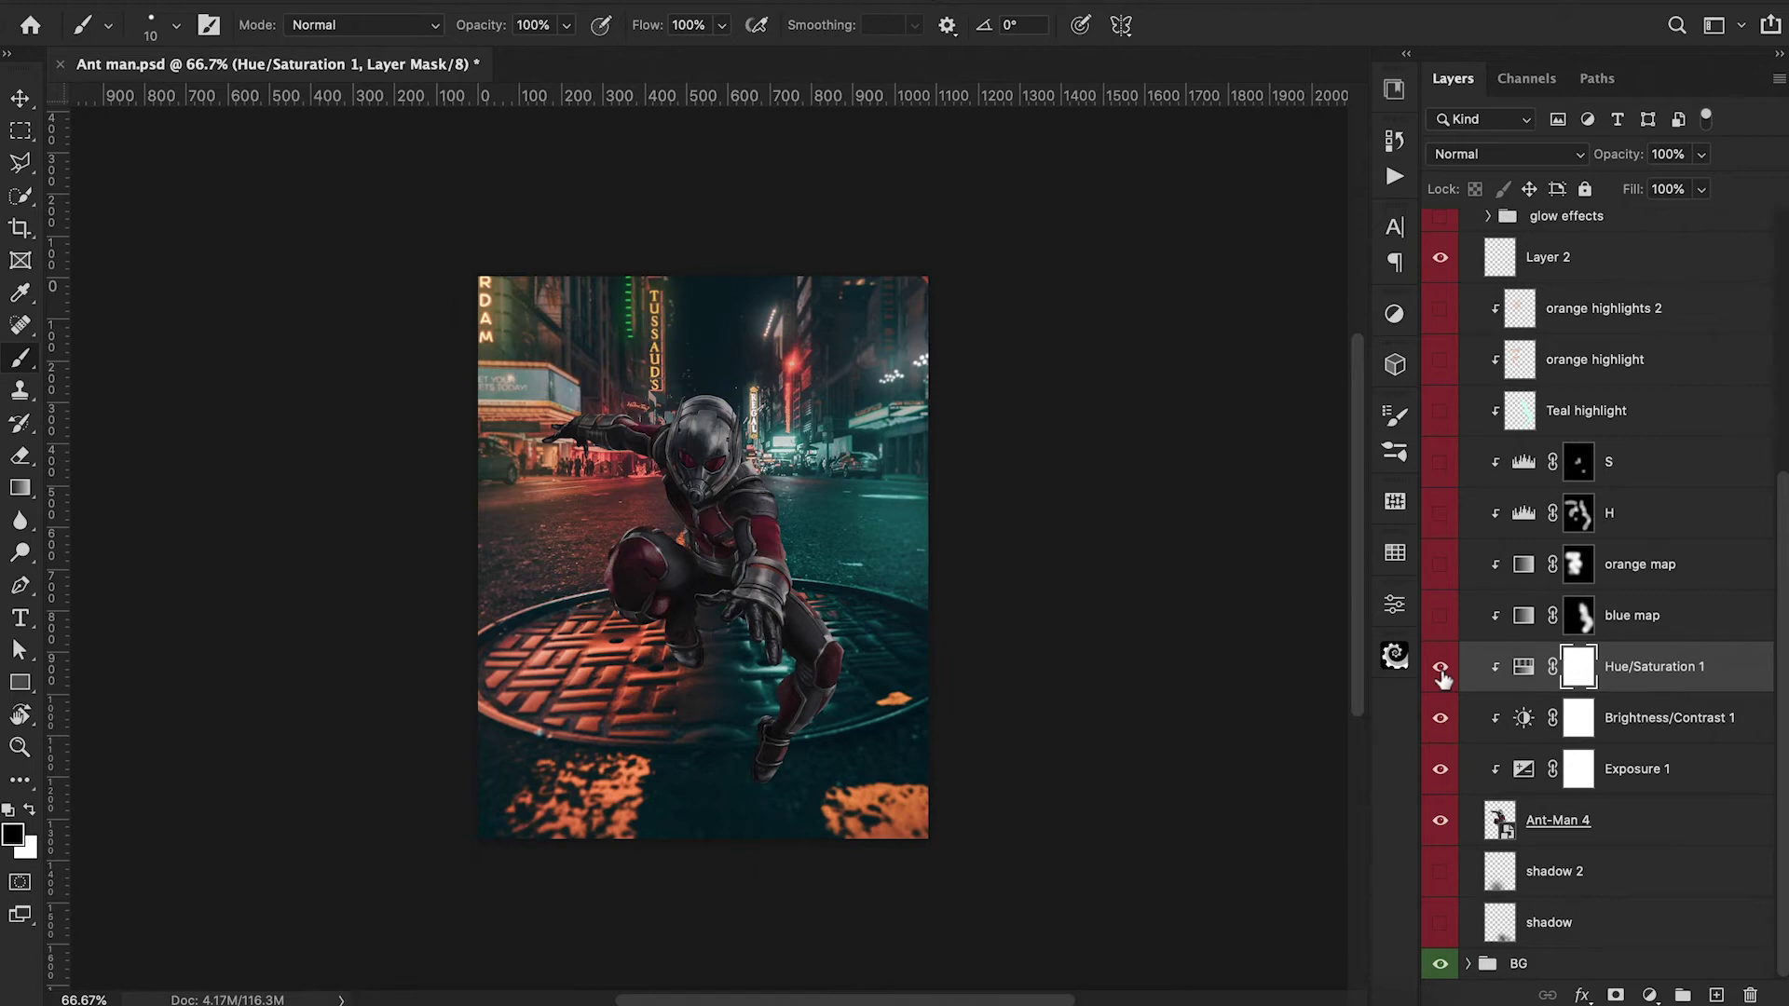
left_click(1440, 617)
left_click(1577, 616, "shift")
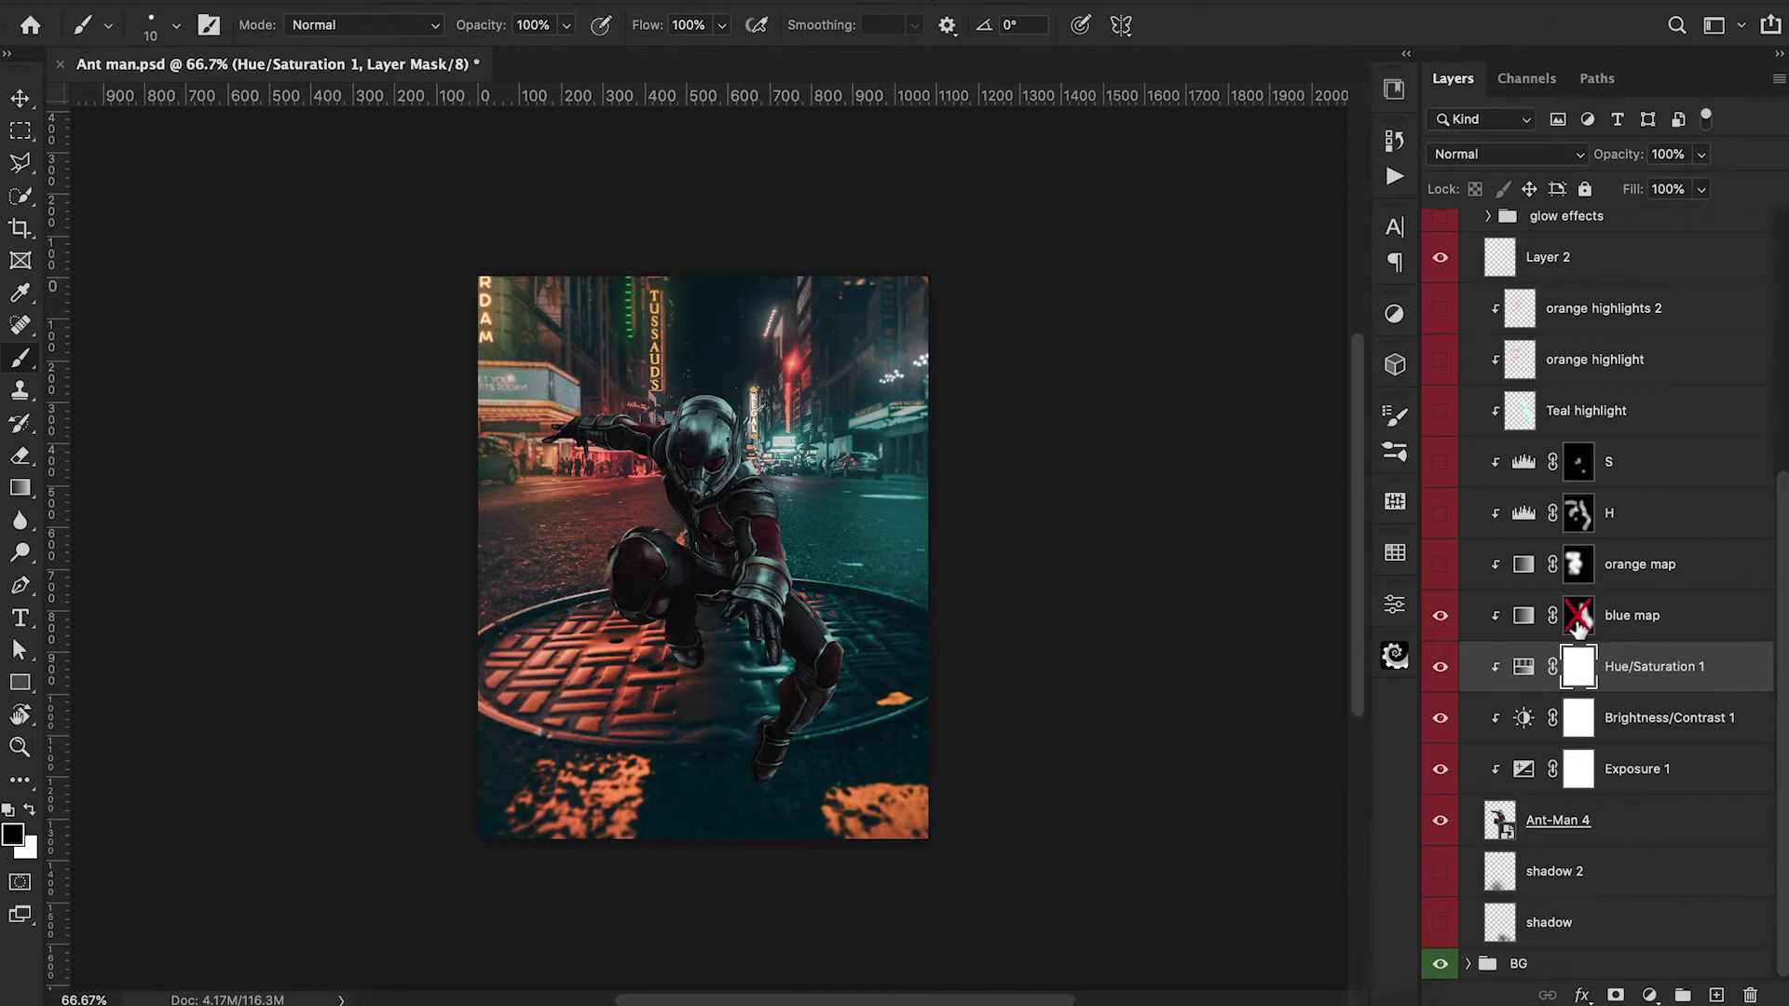
left_click(1578, 620, "shift")
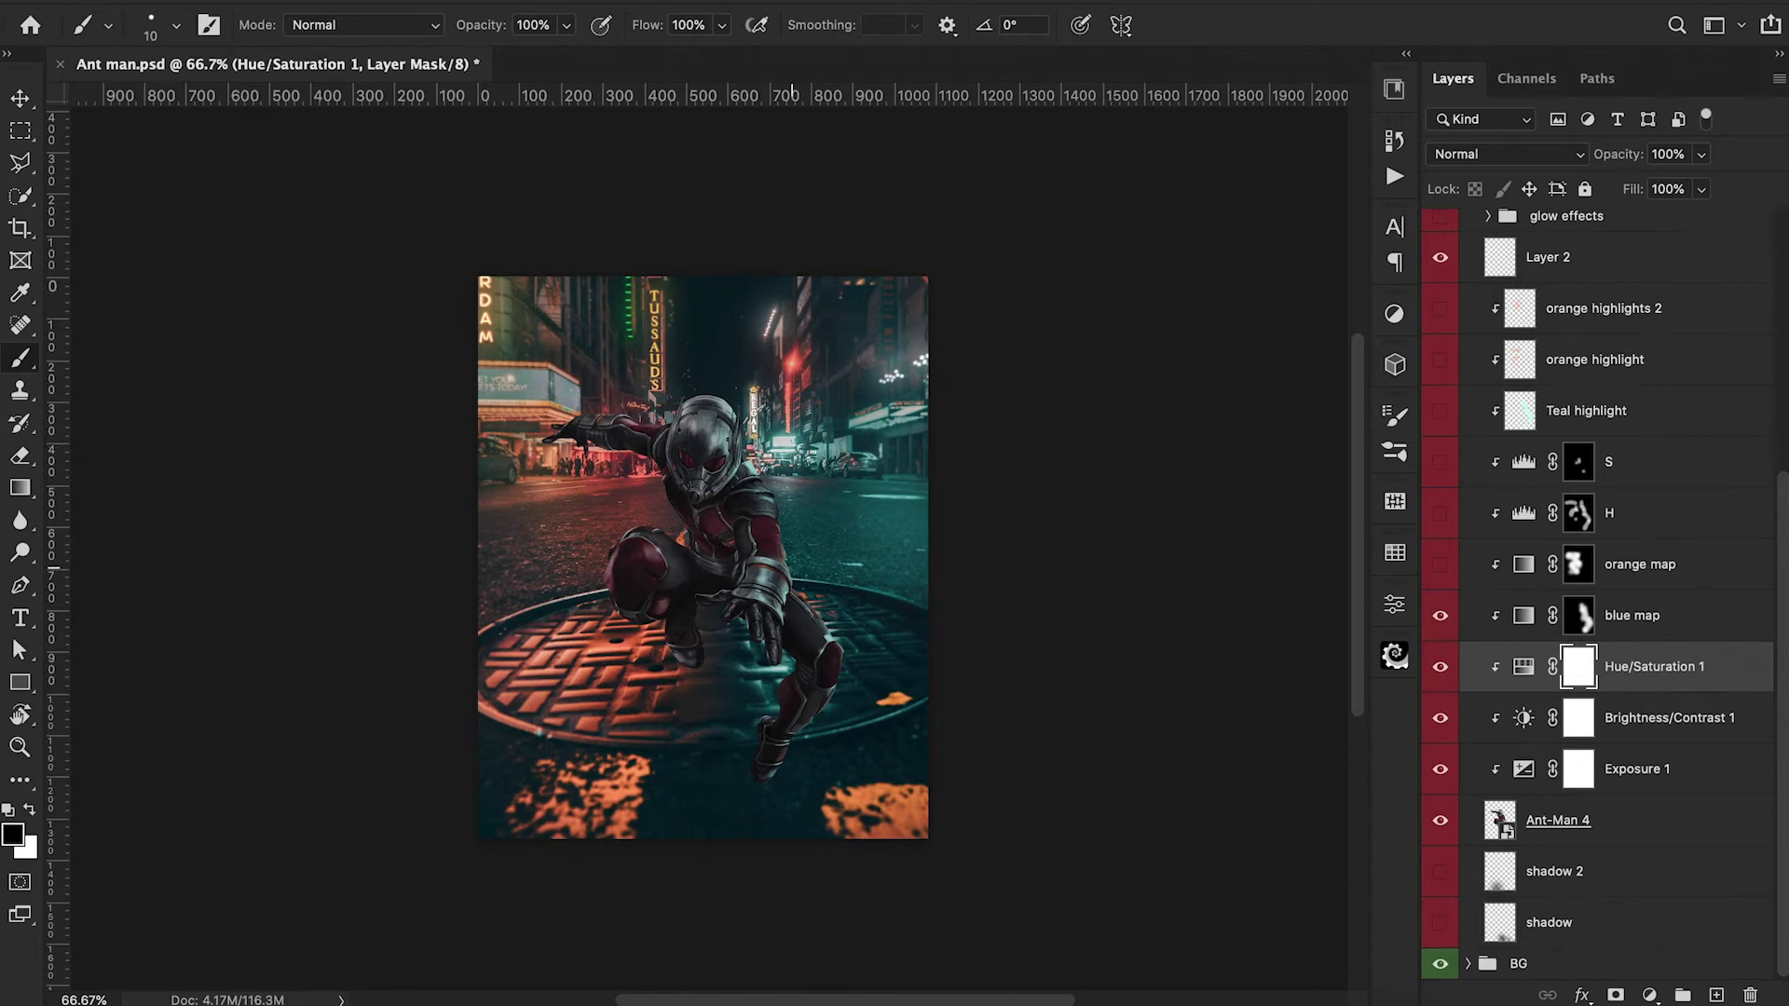
left_click(1441, 566)
key("alt+]")
key("alt+]")
key("alt+]")
key("alt+]")
key("alt+]")
key("alt+]")
key("alt+]")
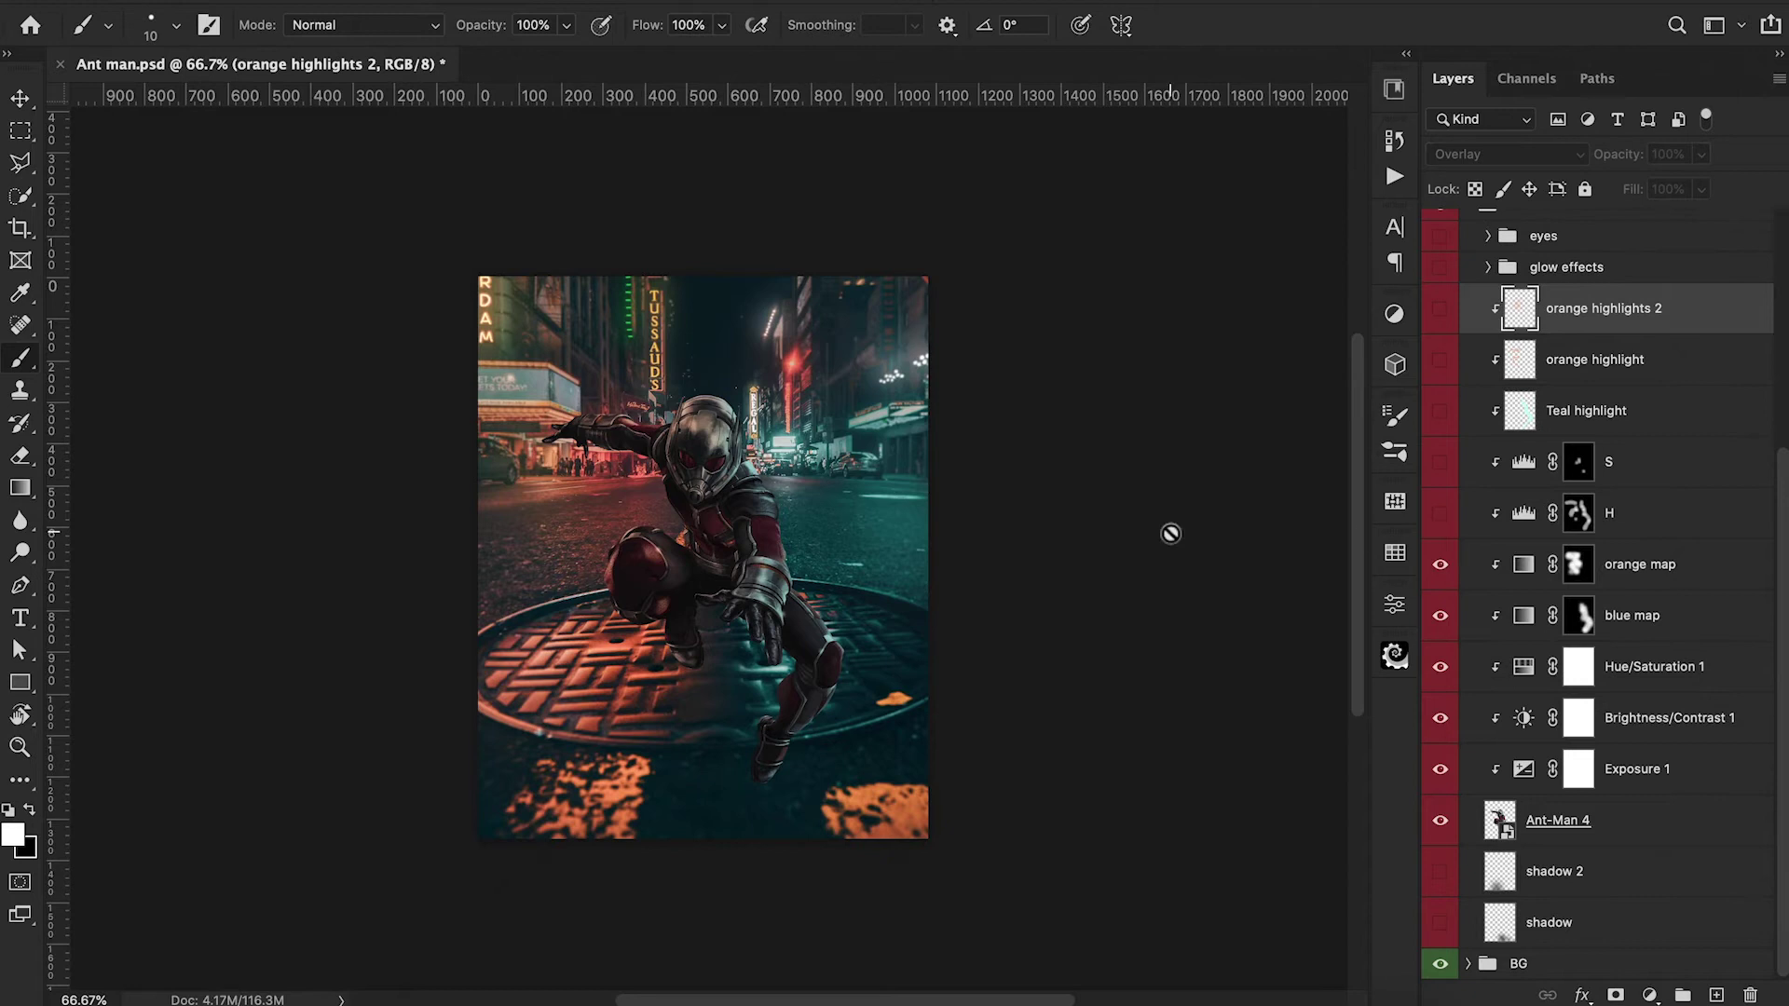
left_click(1716, 995)
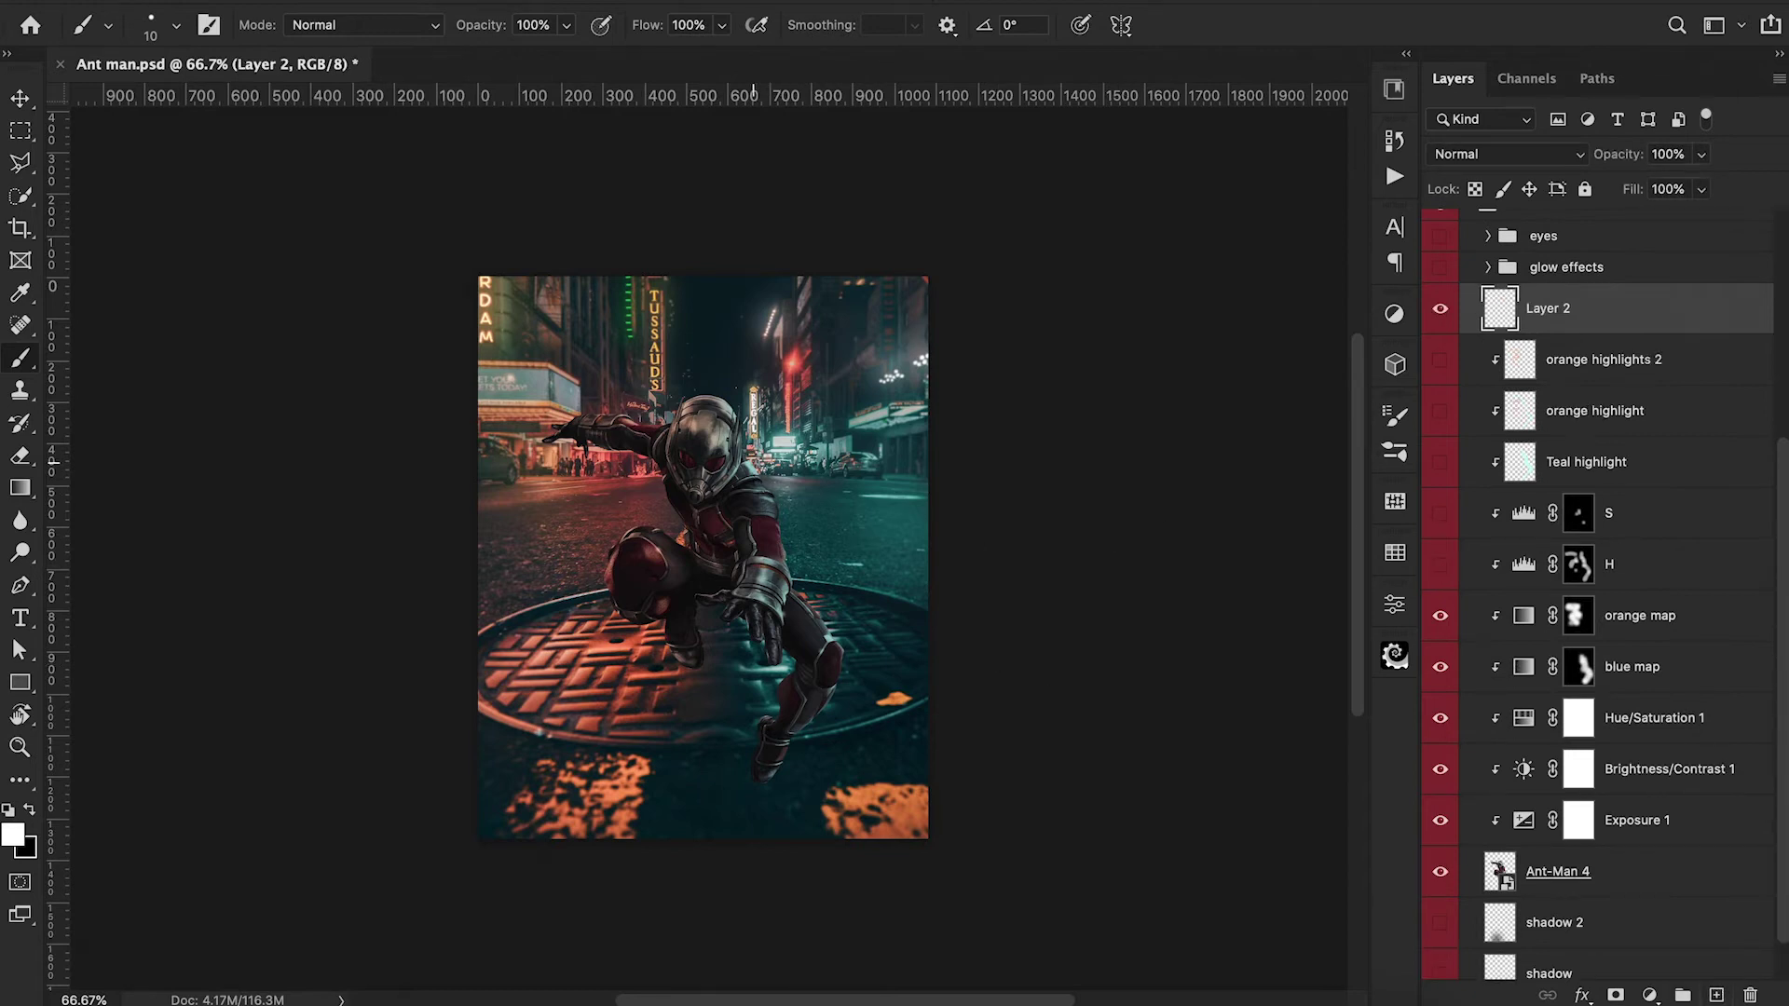
mouse_move(747, 458)
left_mouse_down()
mouse_move(783, 619)
mouse_move(806, 603)
mouse_move(835, 649)
left_mouse_up()
mouse_move(712, 389)
left_mouse_down()
mouse_move(739, 429)
mouse_move(570, 416)
left_mouse_up()
left_click_drag(668, 539, 612, 556)
left_click_drag(664, 627, 666, 656)
left_click_drag(832, 691, 786, 772)
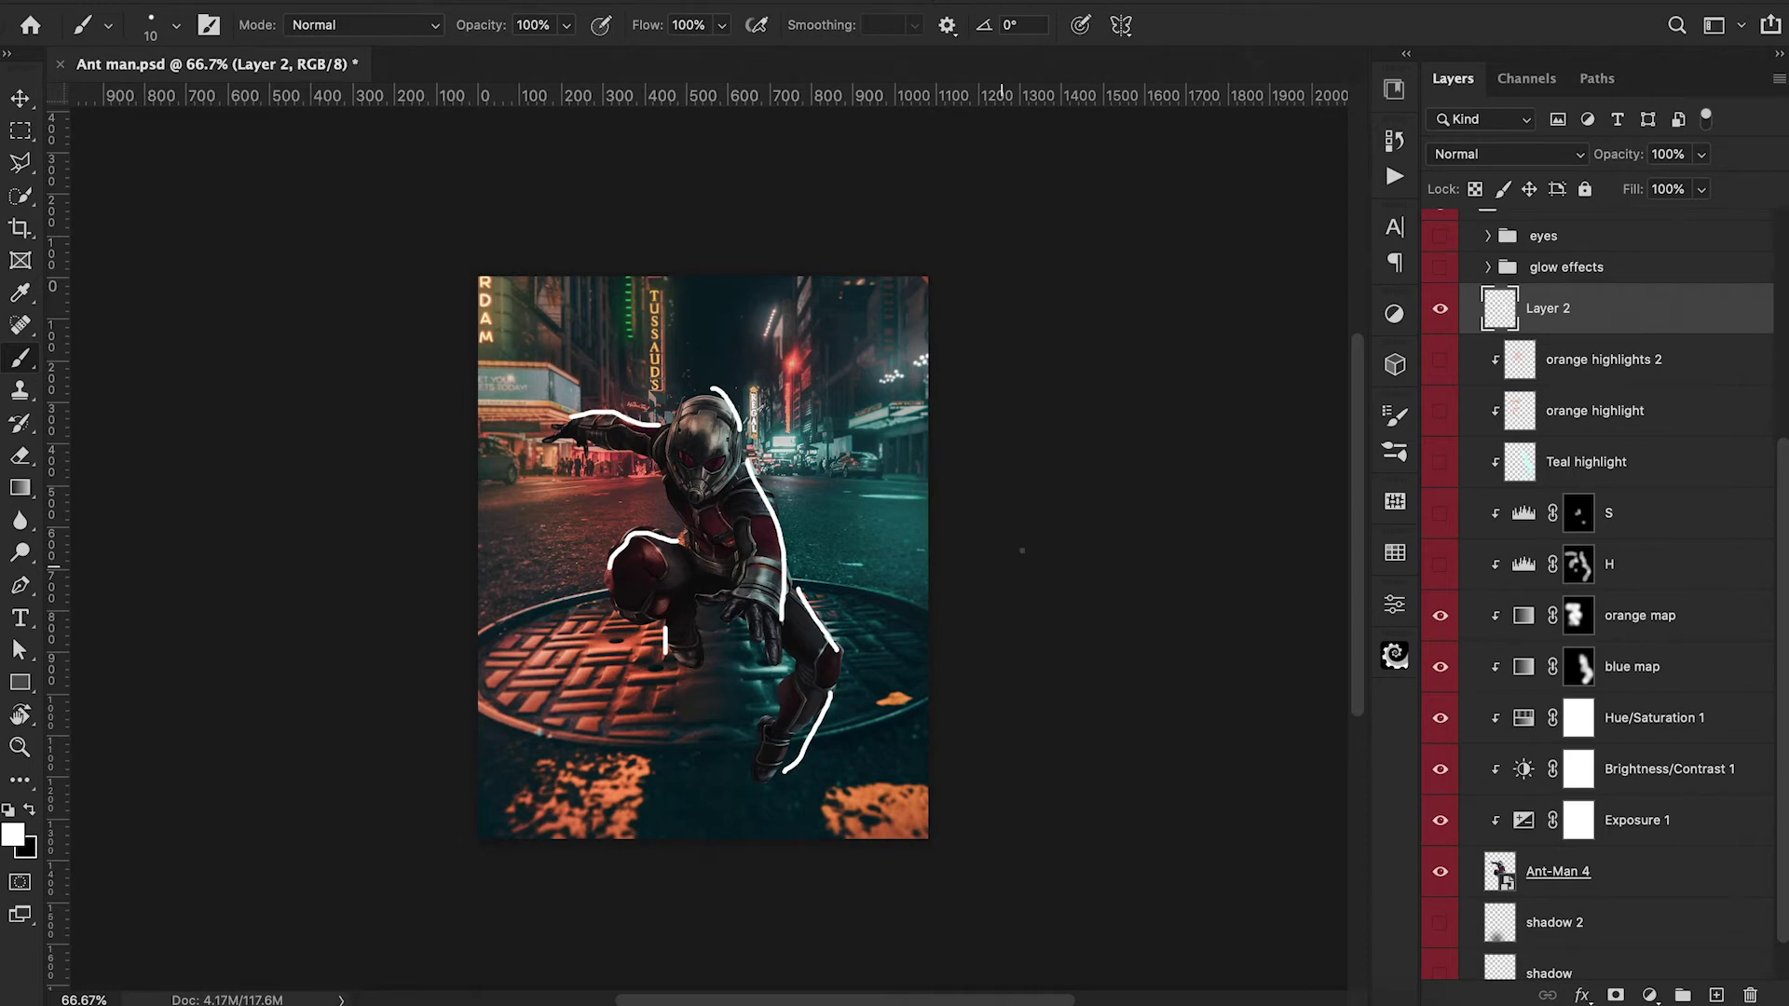
Delete the white-stroke test layer and make the H and S adjustment layers visible.
key("Delete")
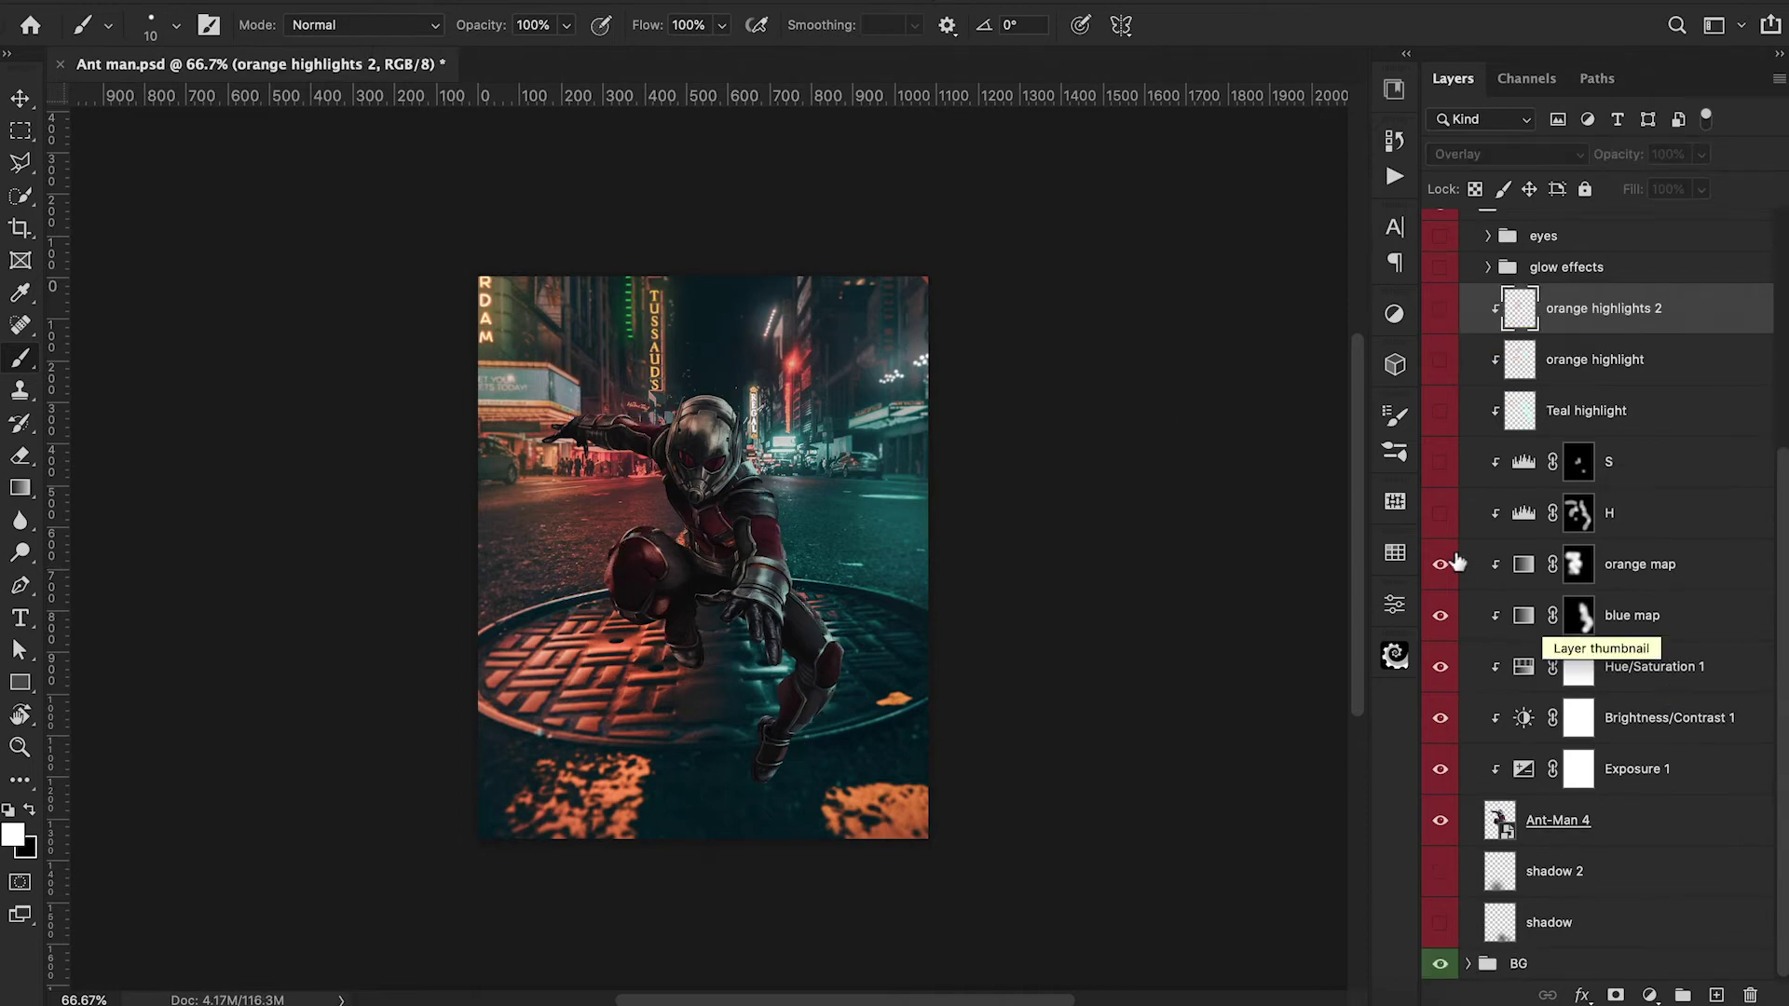
left_click(1440, 515)
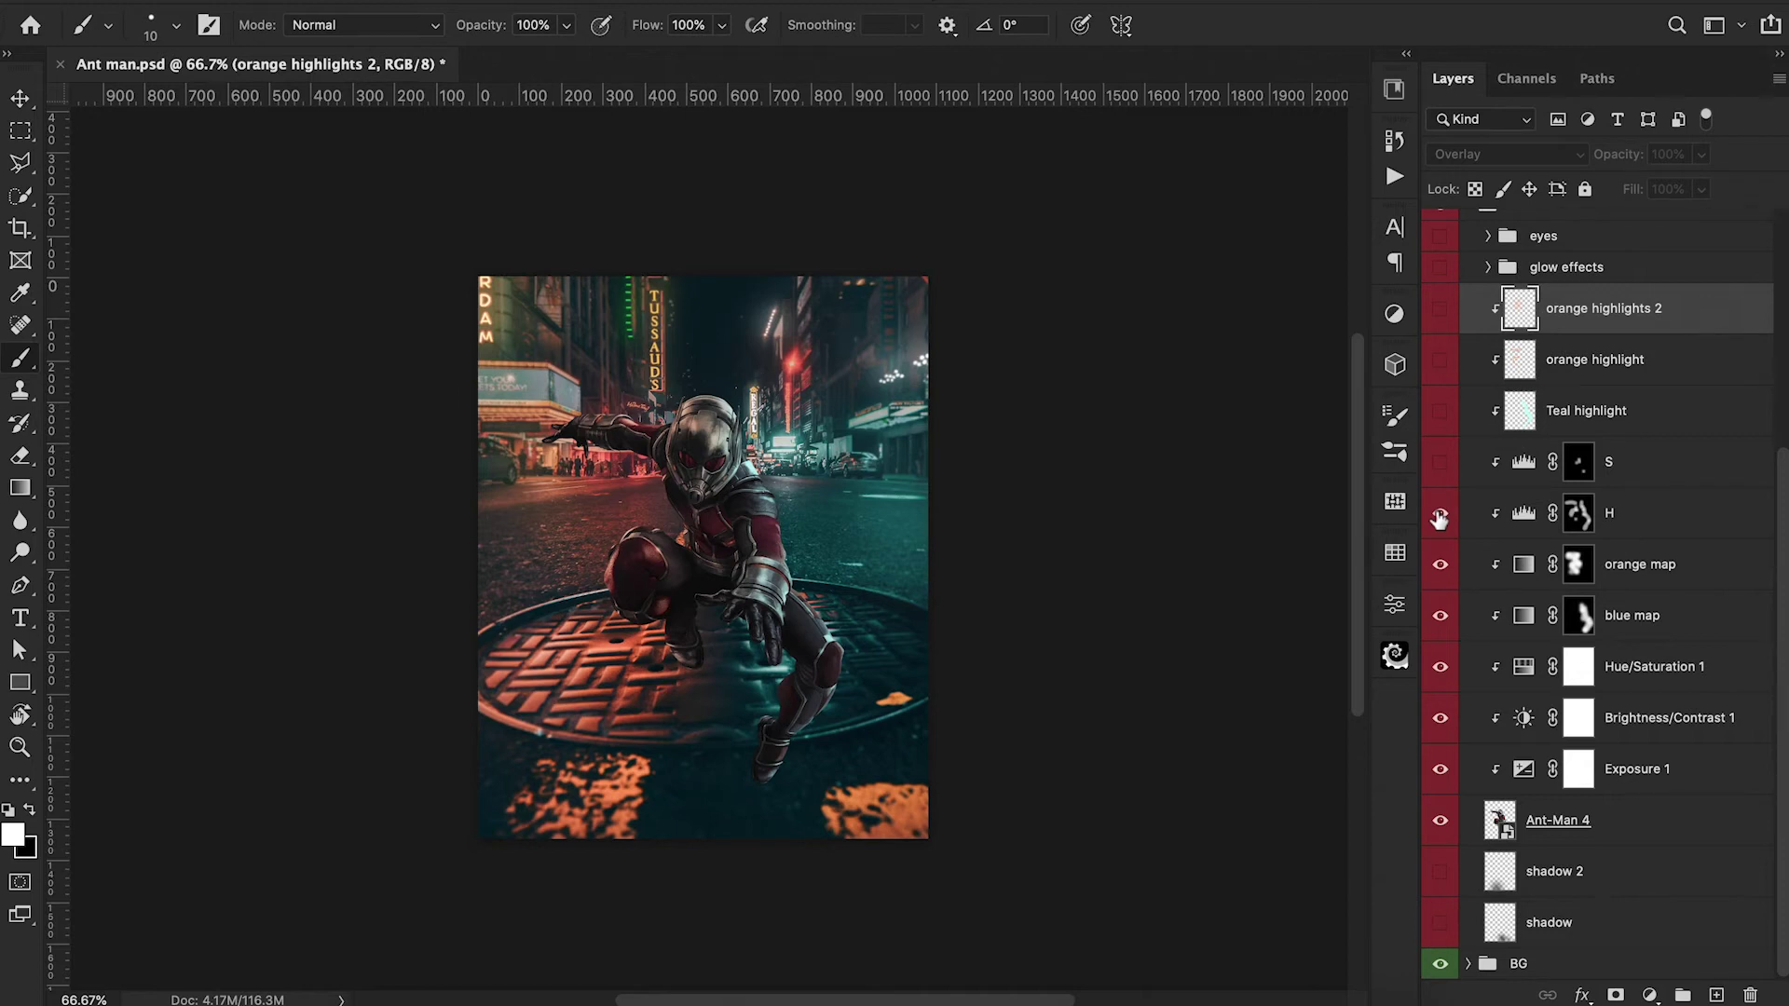
left_click(1440, 516)
left_click(1439, 515)
left_click(1440, 462)
Show the shadow and shadow 2 layers beneath Ant-Man.
left_click(1440, 923)
left_click(1441, 872)
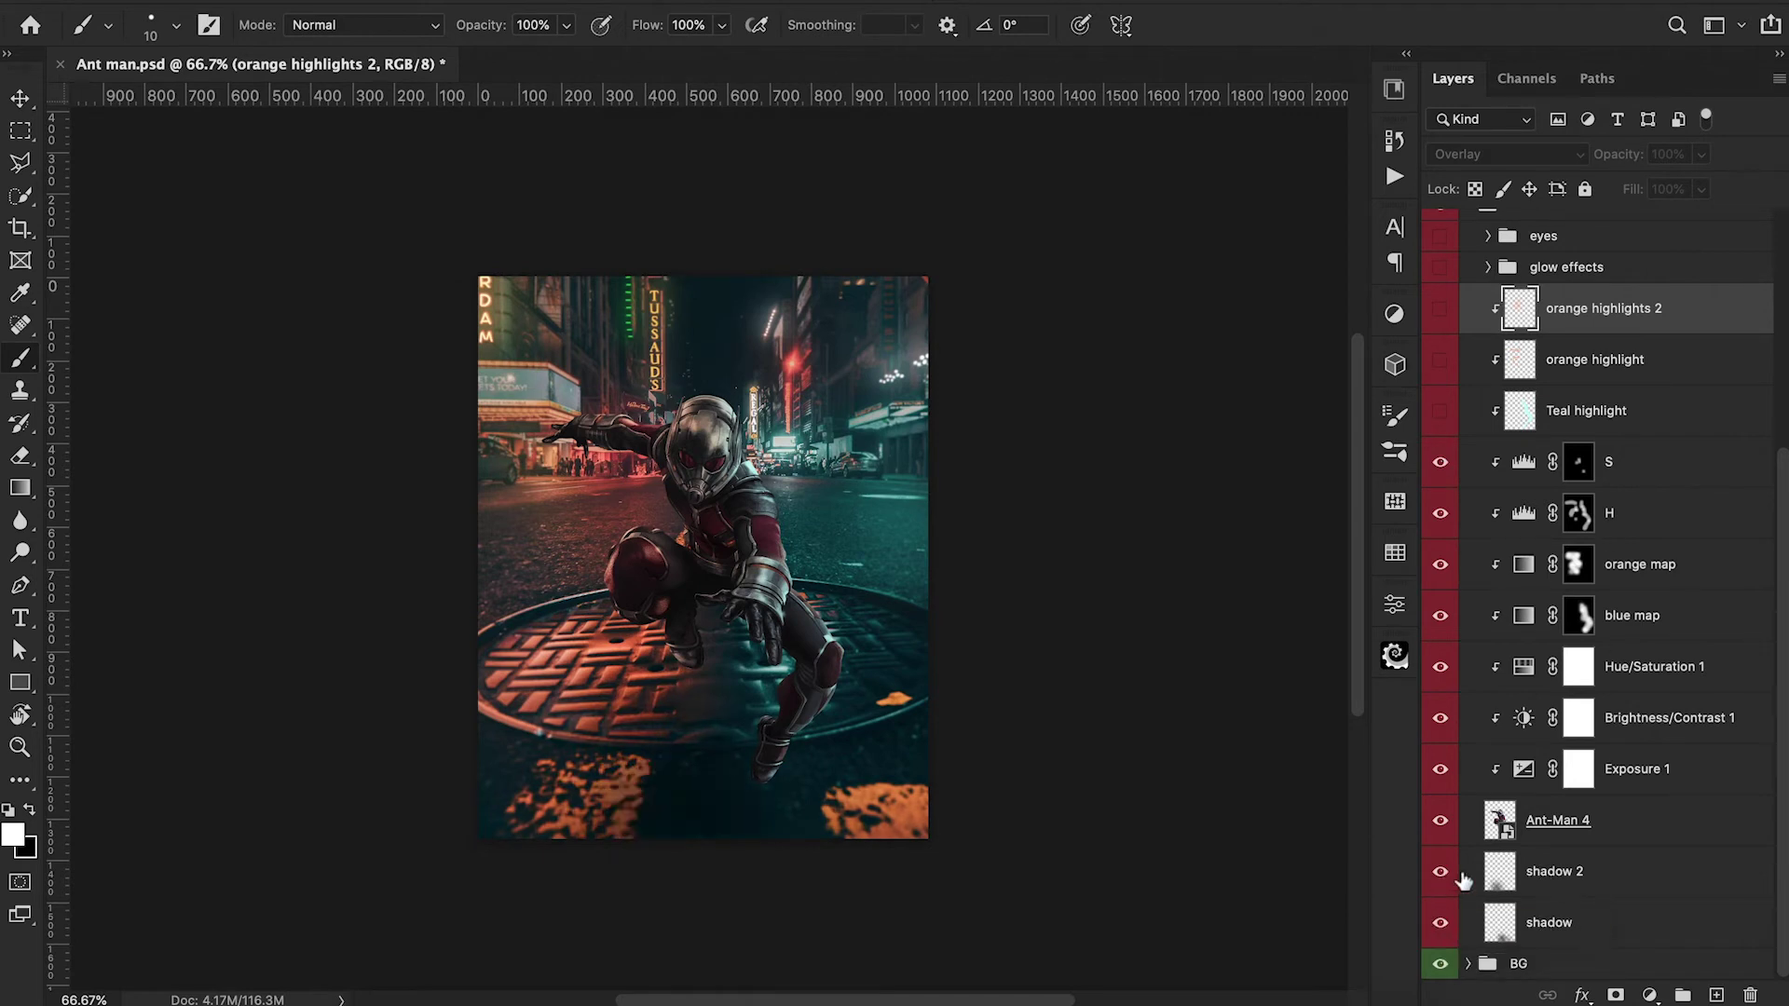
scroll(1494, 877, "up", 5)
Turn on Teal highlight, orange highlight and orange highlights 2, then enable Black & White 1.
left_click(1441, 682)
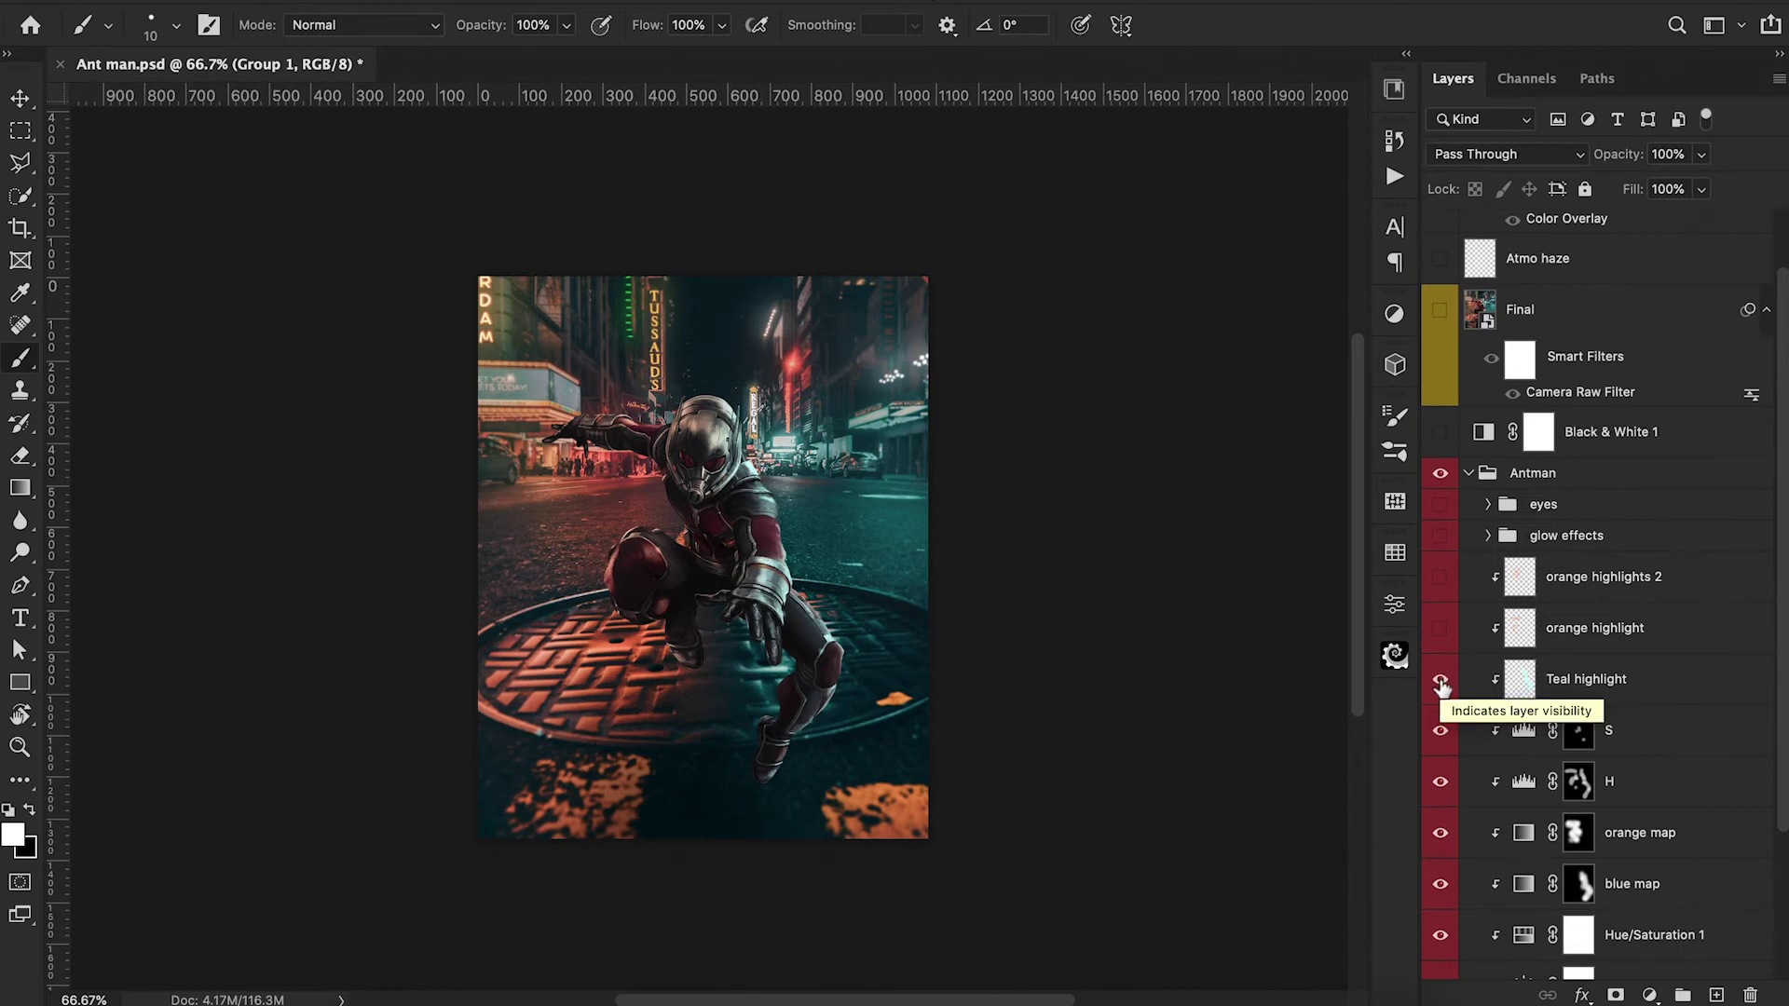
left_click(1443, 631)
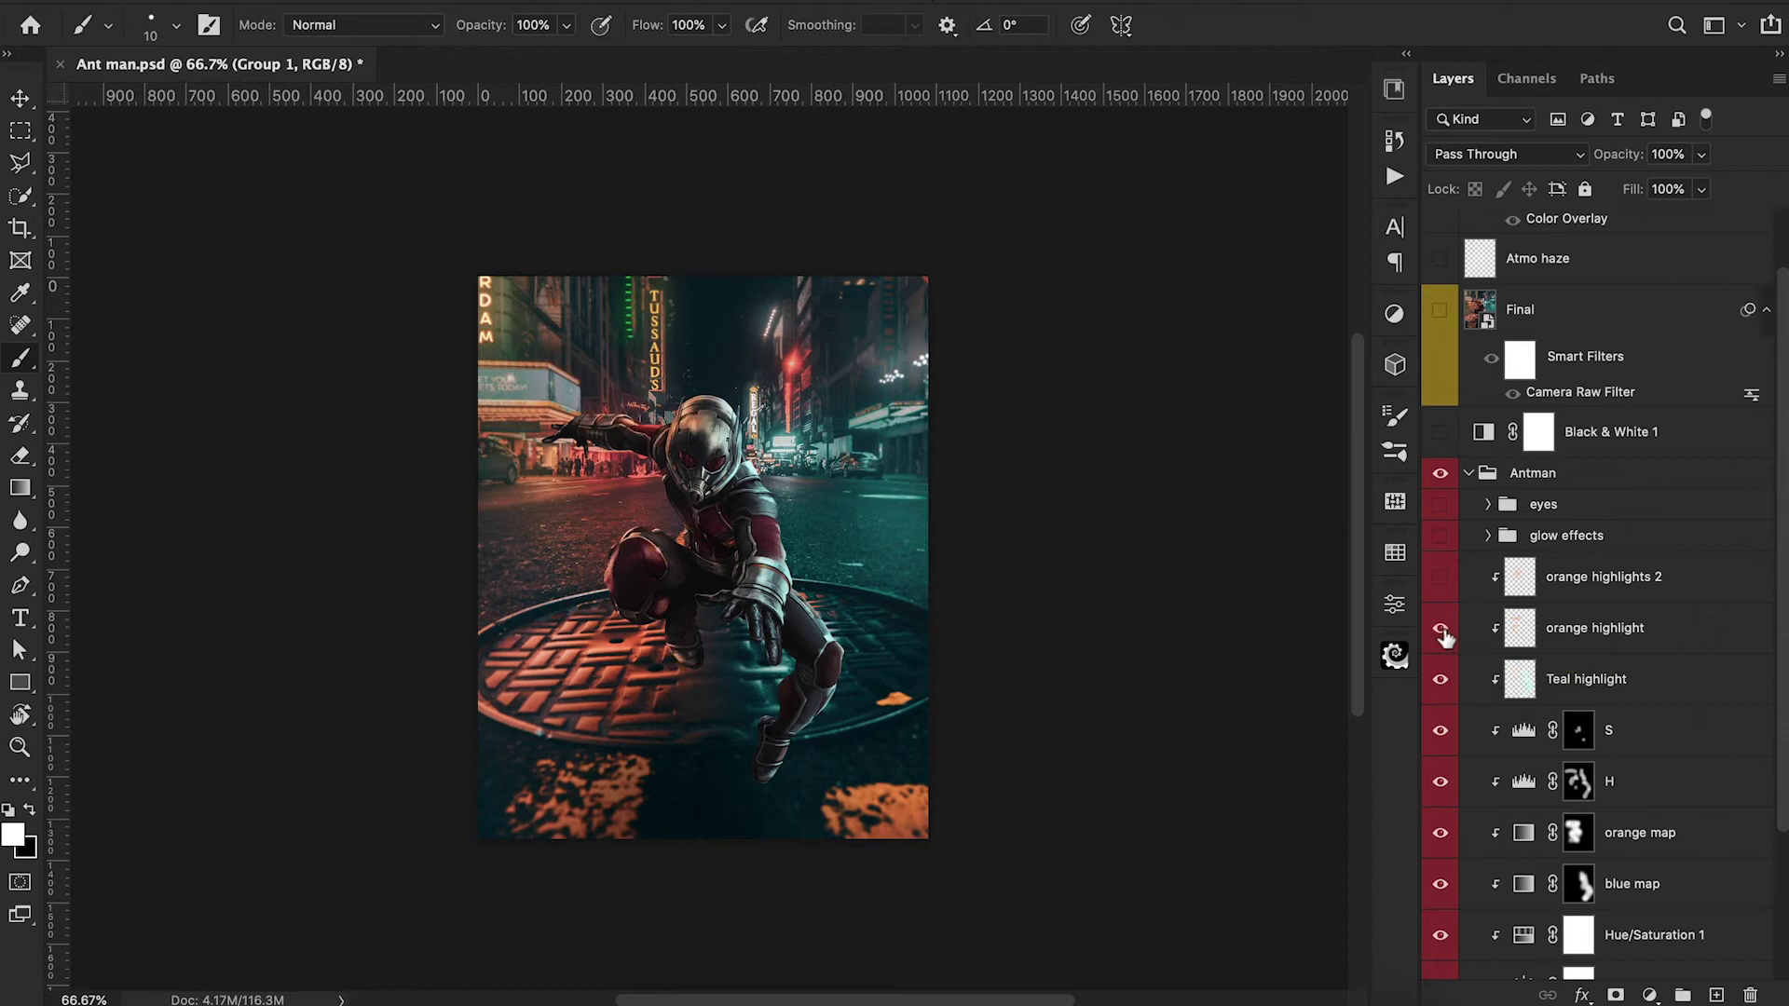
left_click(1442, 580)
left_click_drag(1442, 579, 1440, 681)
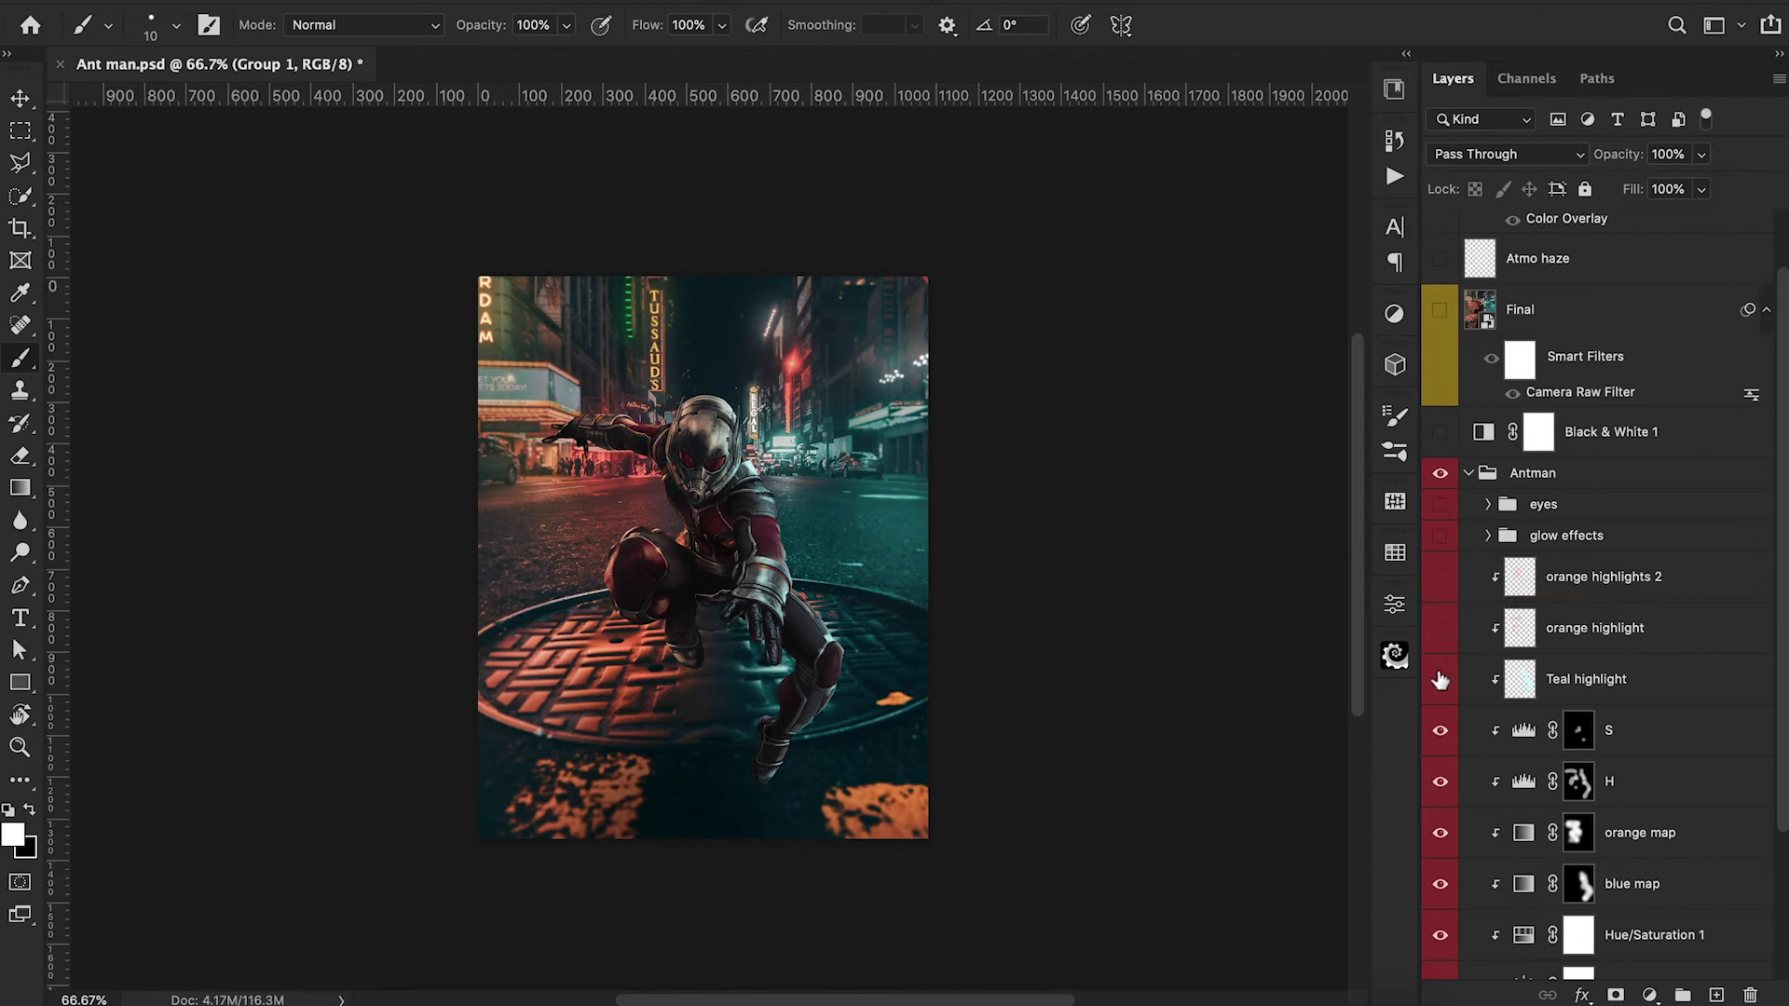
left_click_drag(1440, 582, 1440, 683)
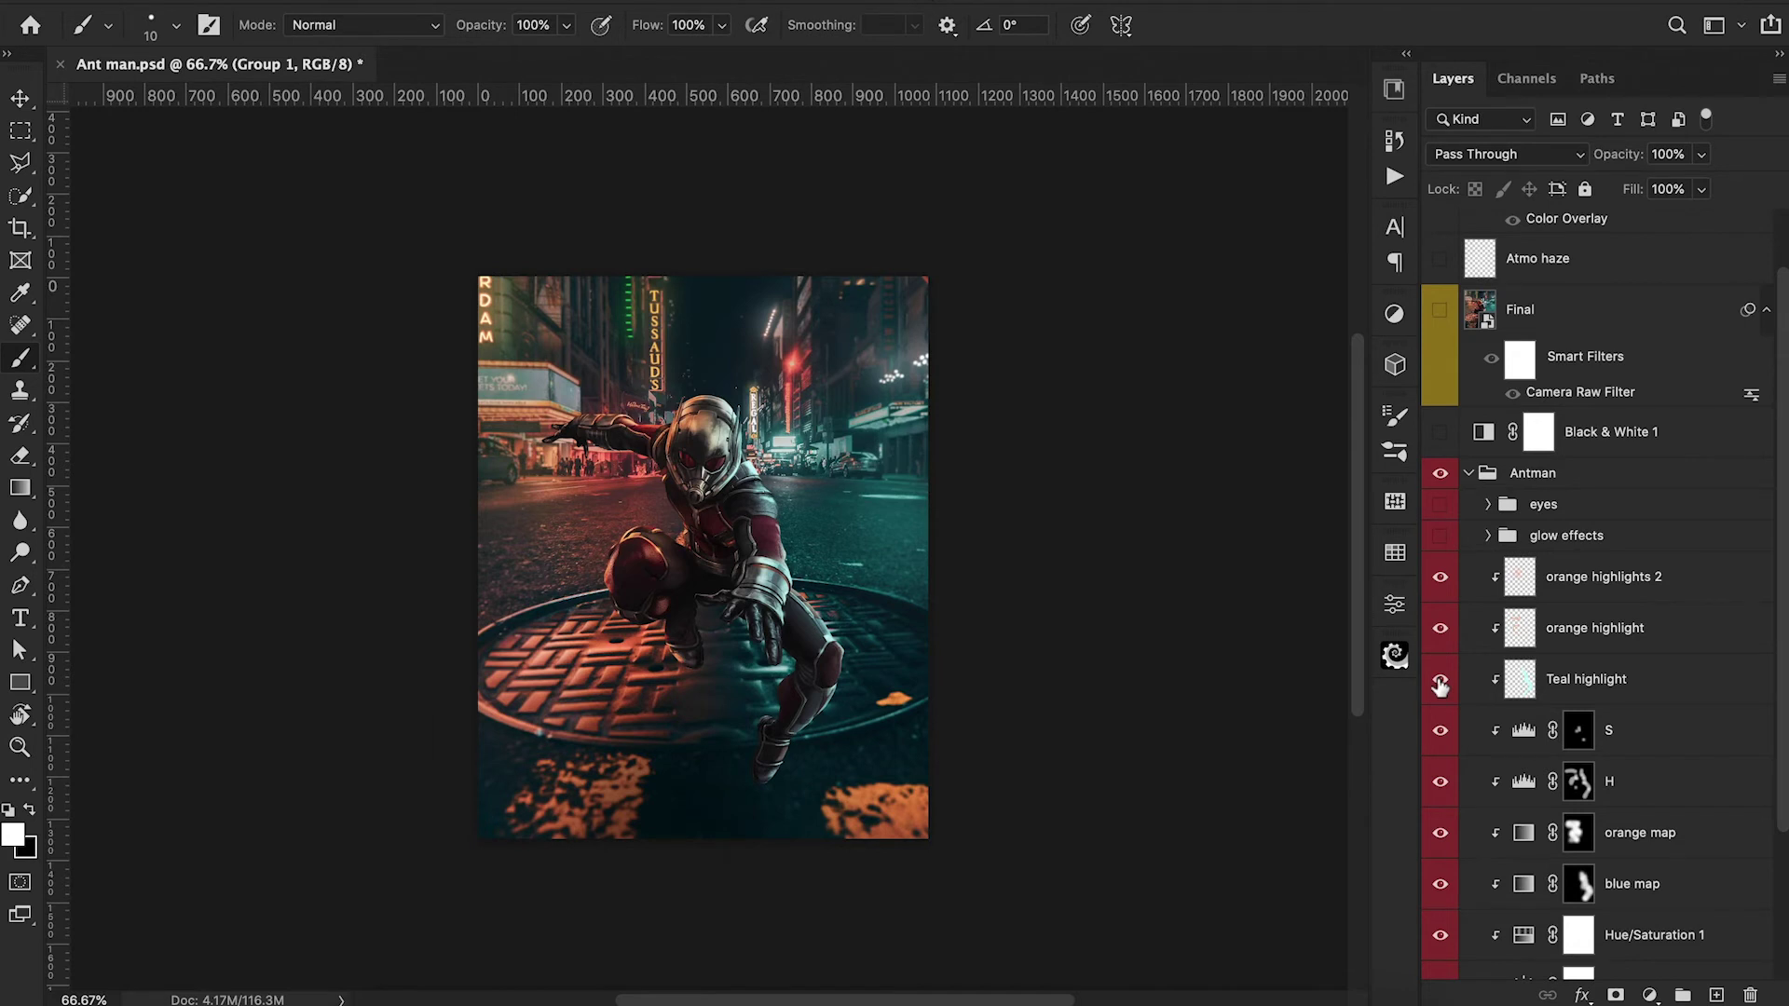
left_click(1440, 432)
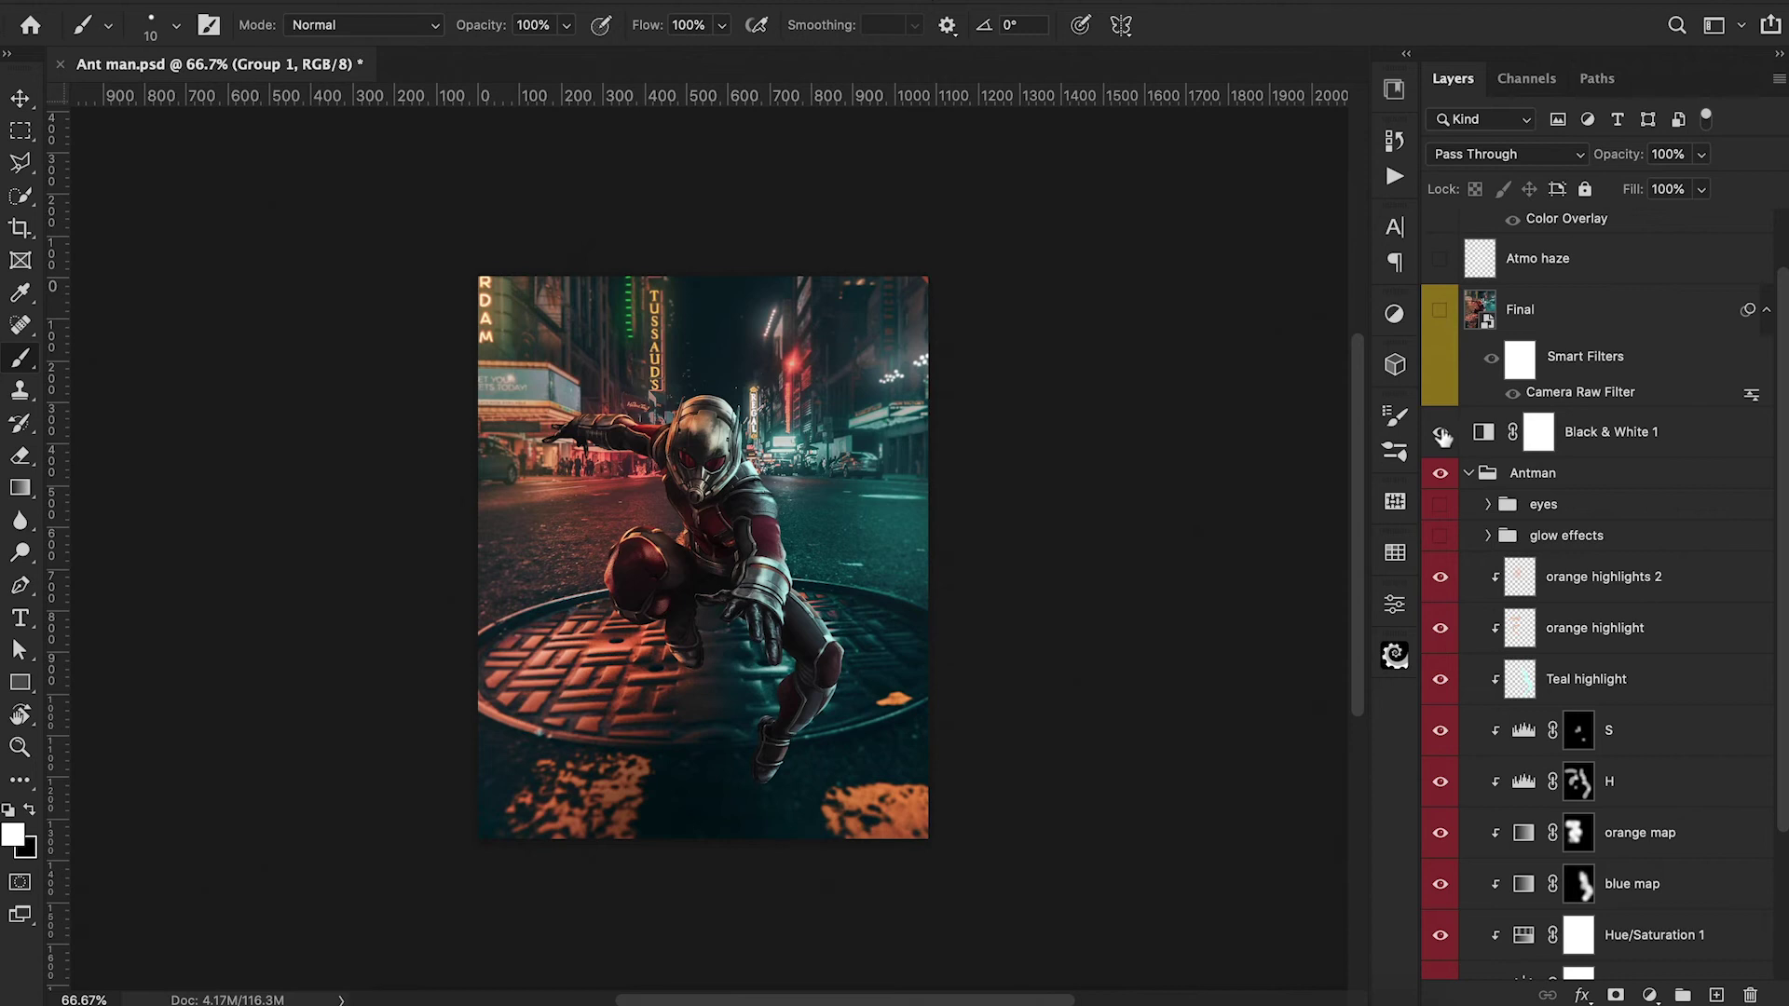
Select the Black & White 1 mask and hide that adjustment.
left_click(1607, 434)
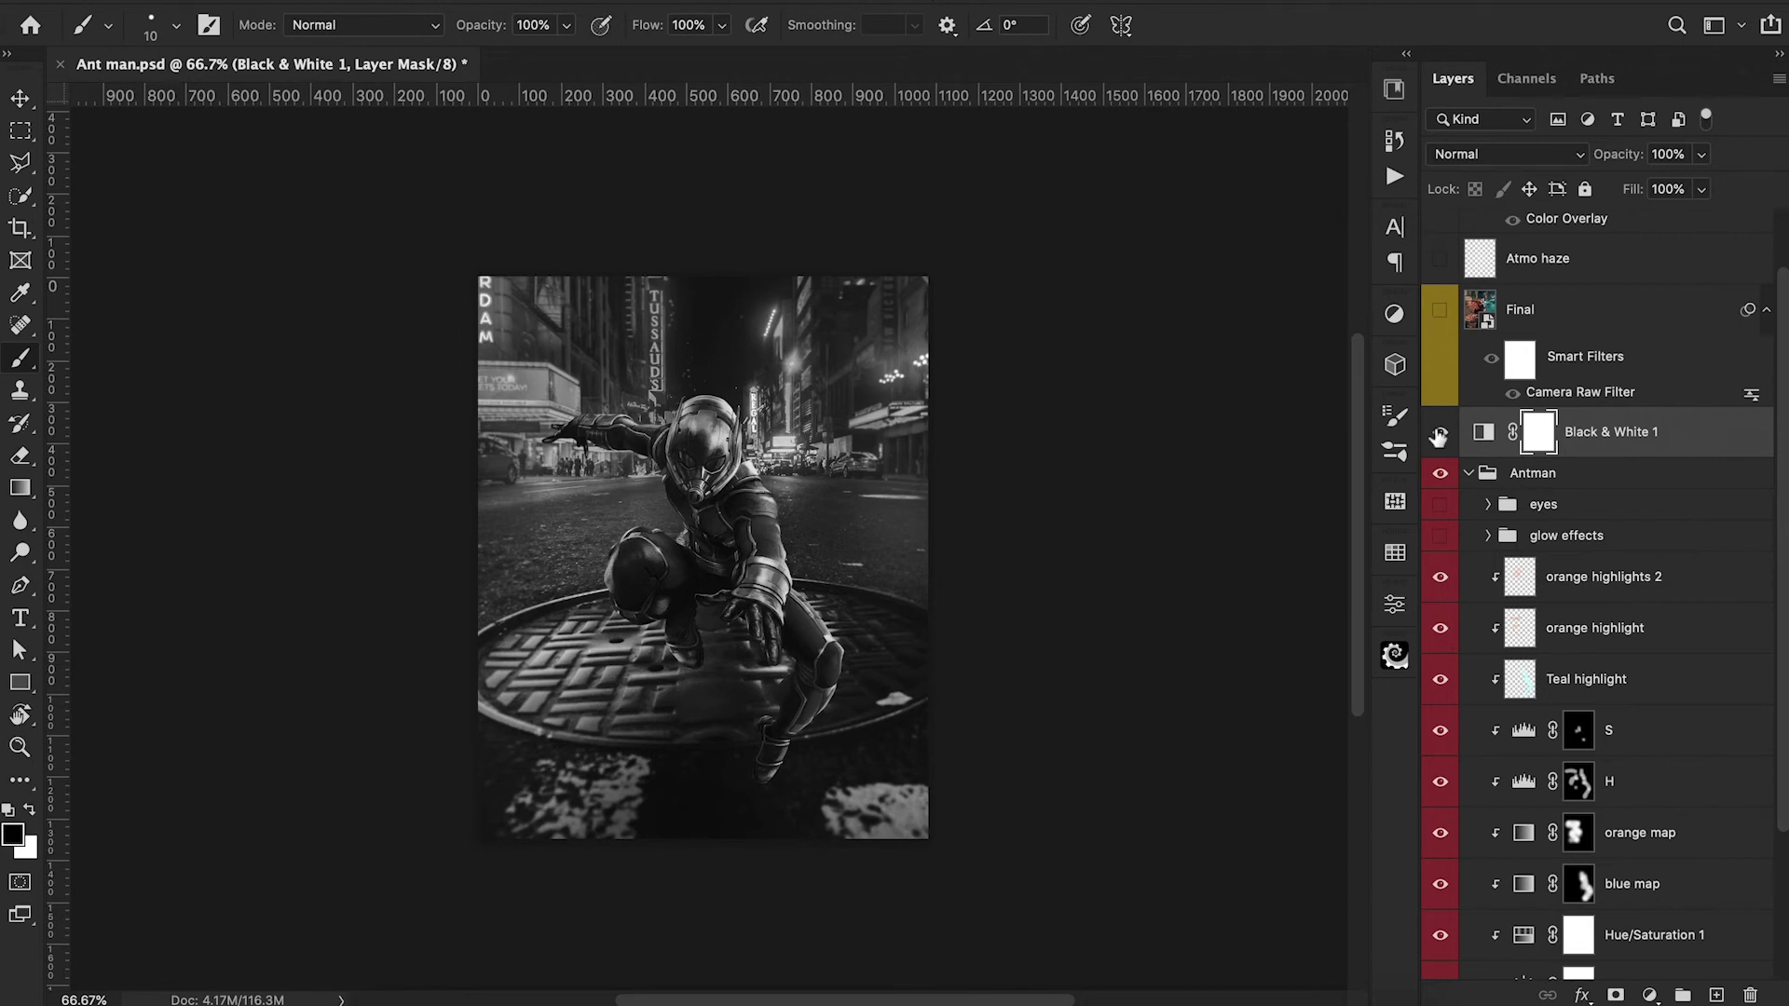
left_click(1439, 433)
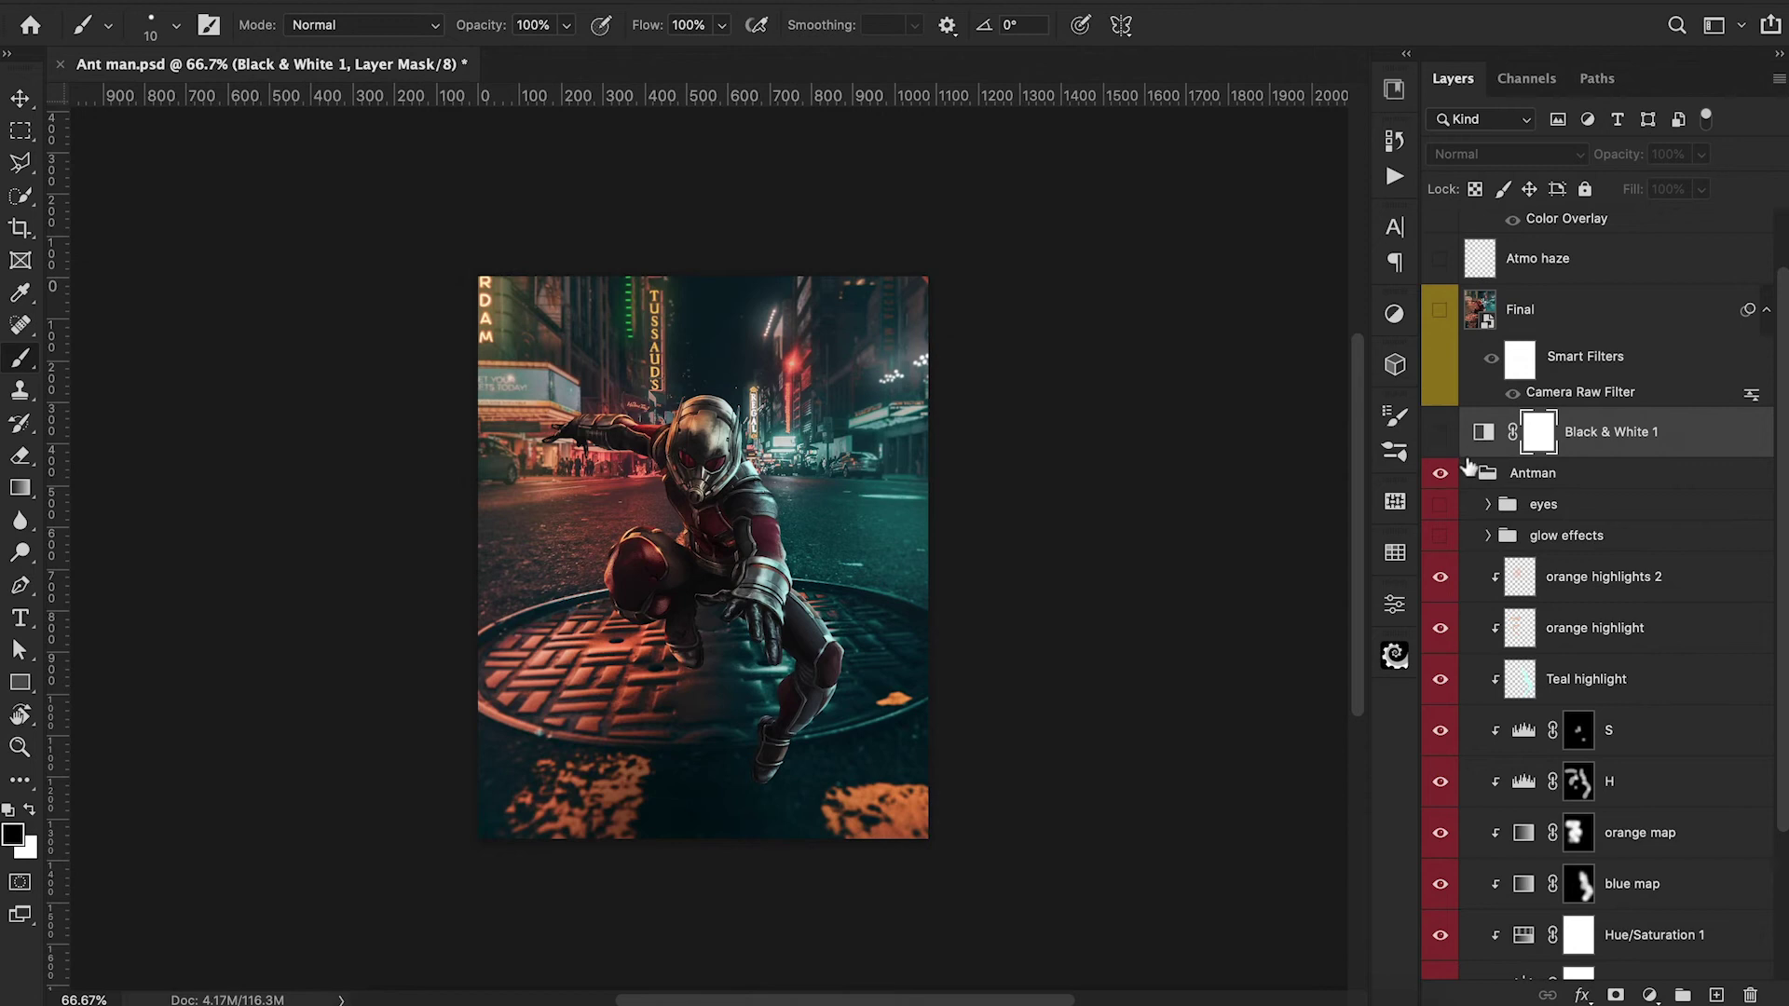
Turn on the glow effects and eyes groups.
left_click(1444, 542)
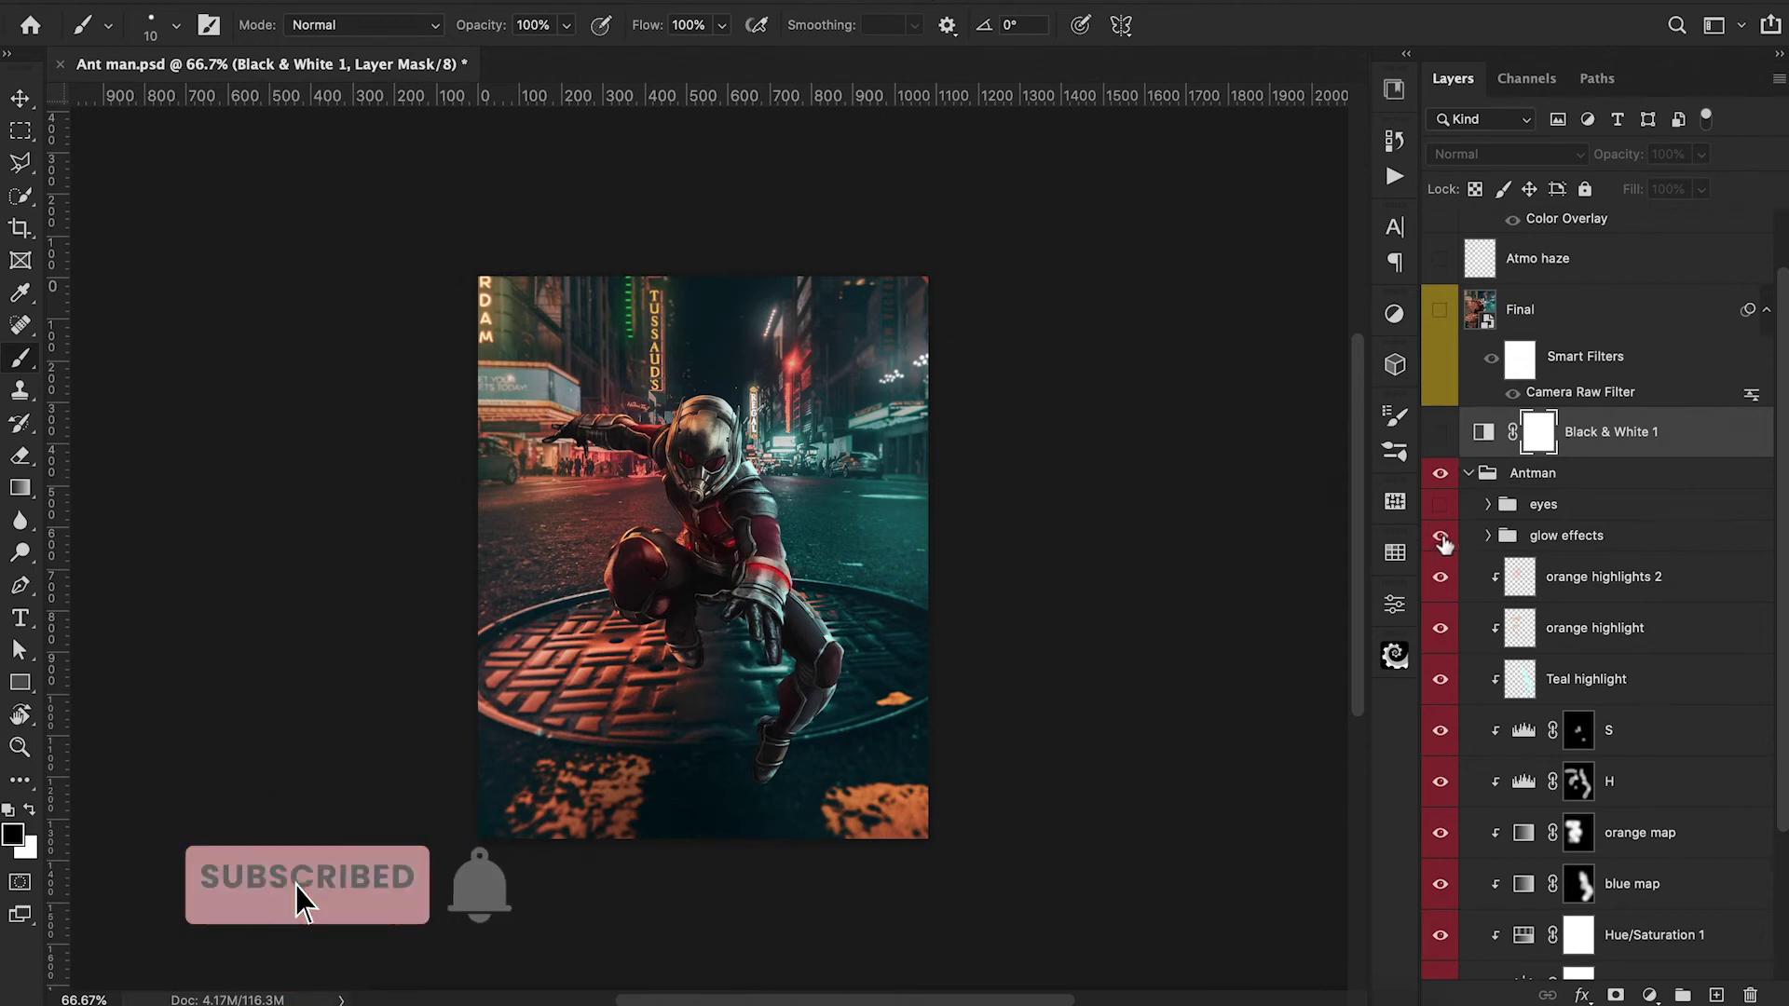
left_click(1441, 504)
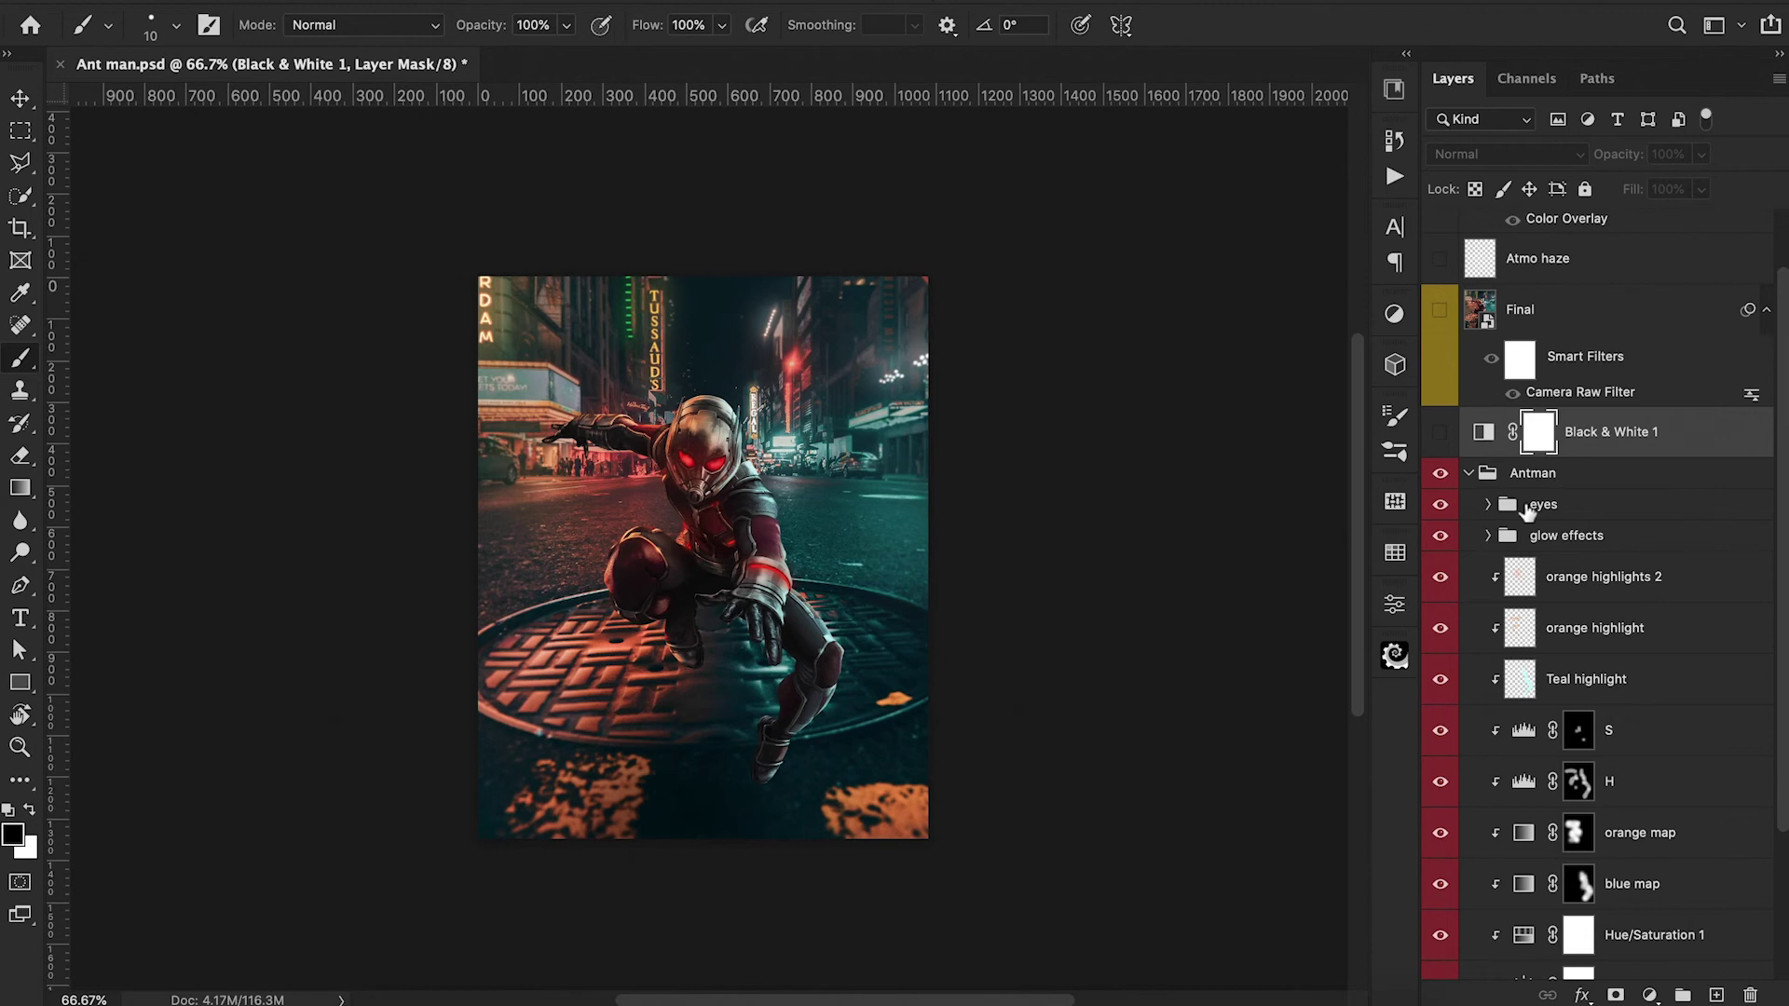
Show the haze group in BG and enable the Final colour-graded layer.
left_click(1469, 475)
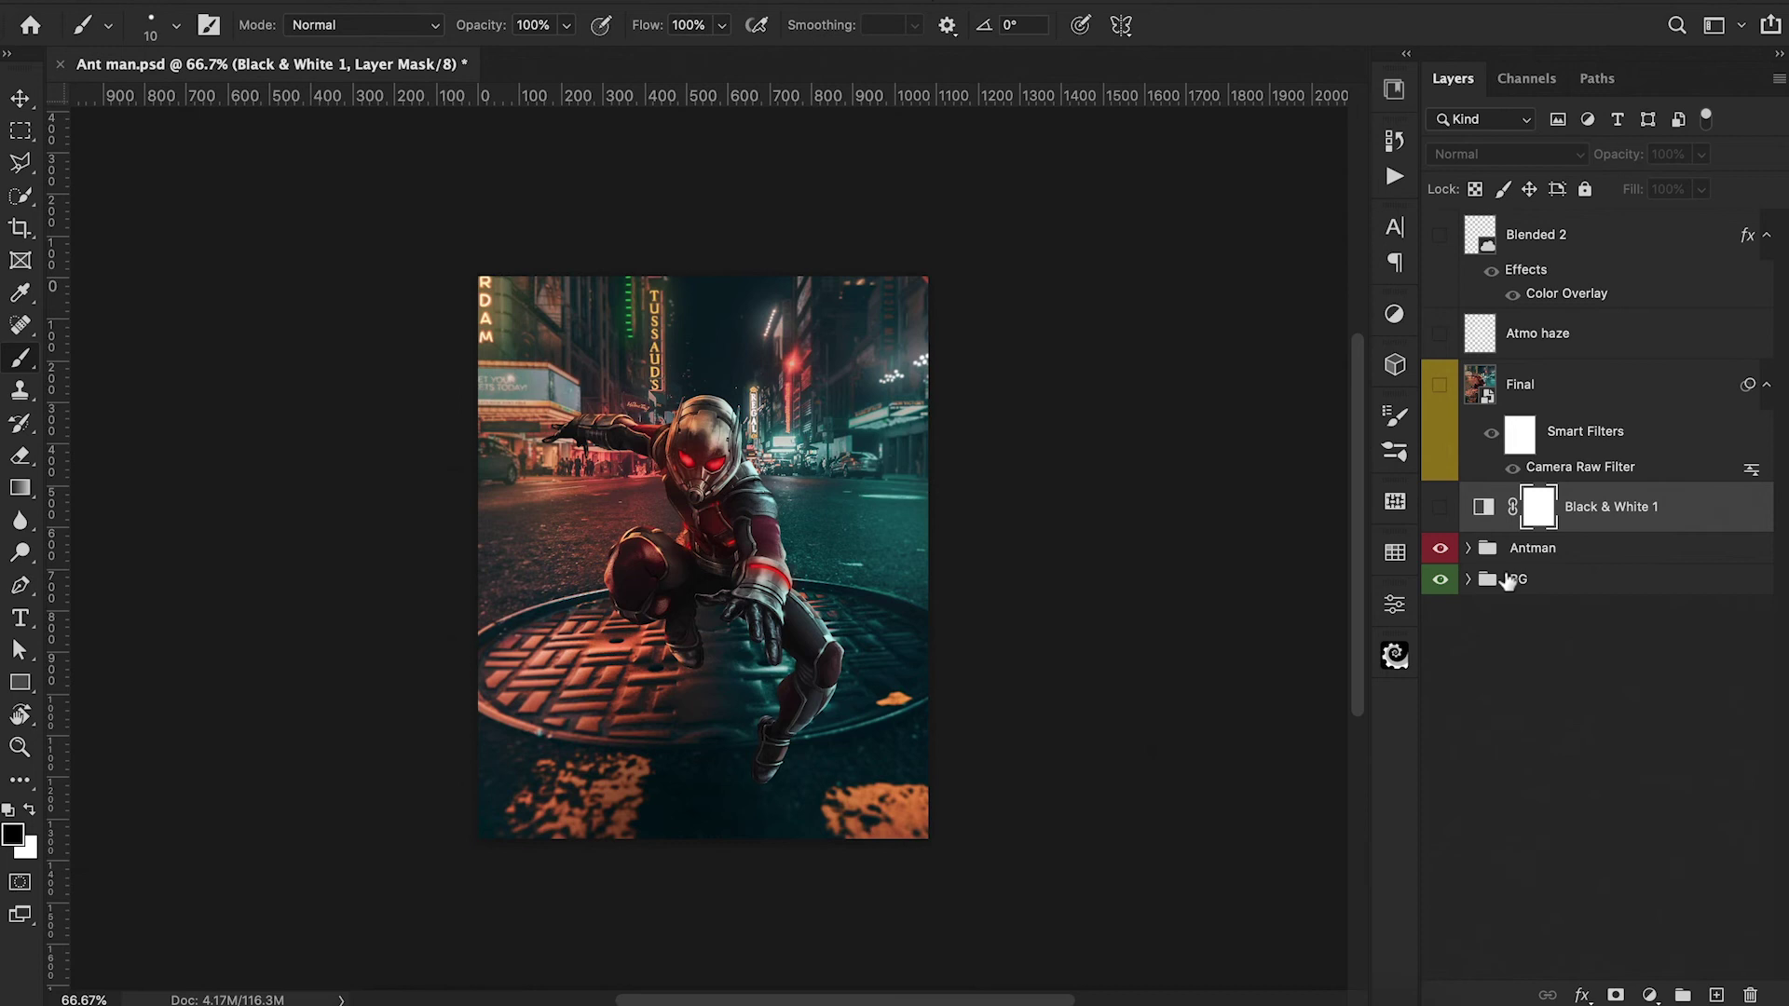
left_click(1469, 580)
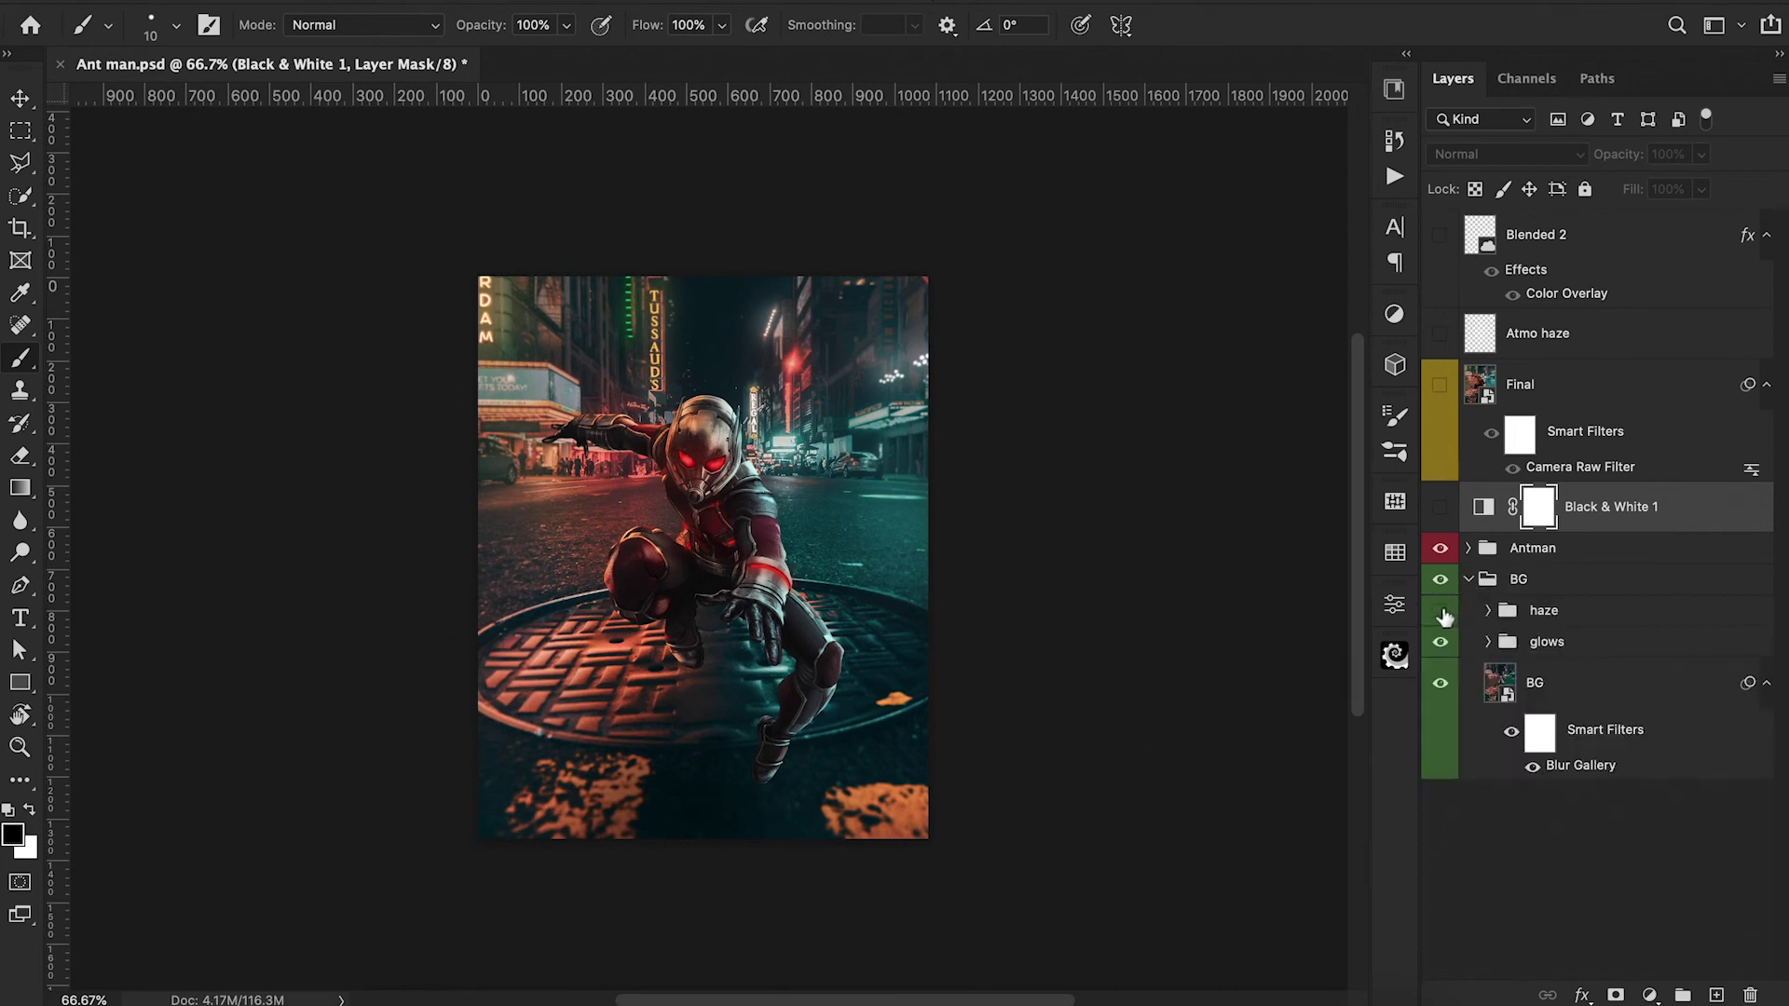
left_click(1440, 612)
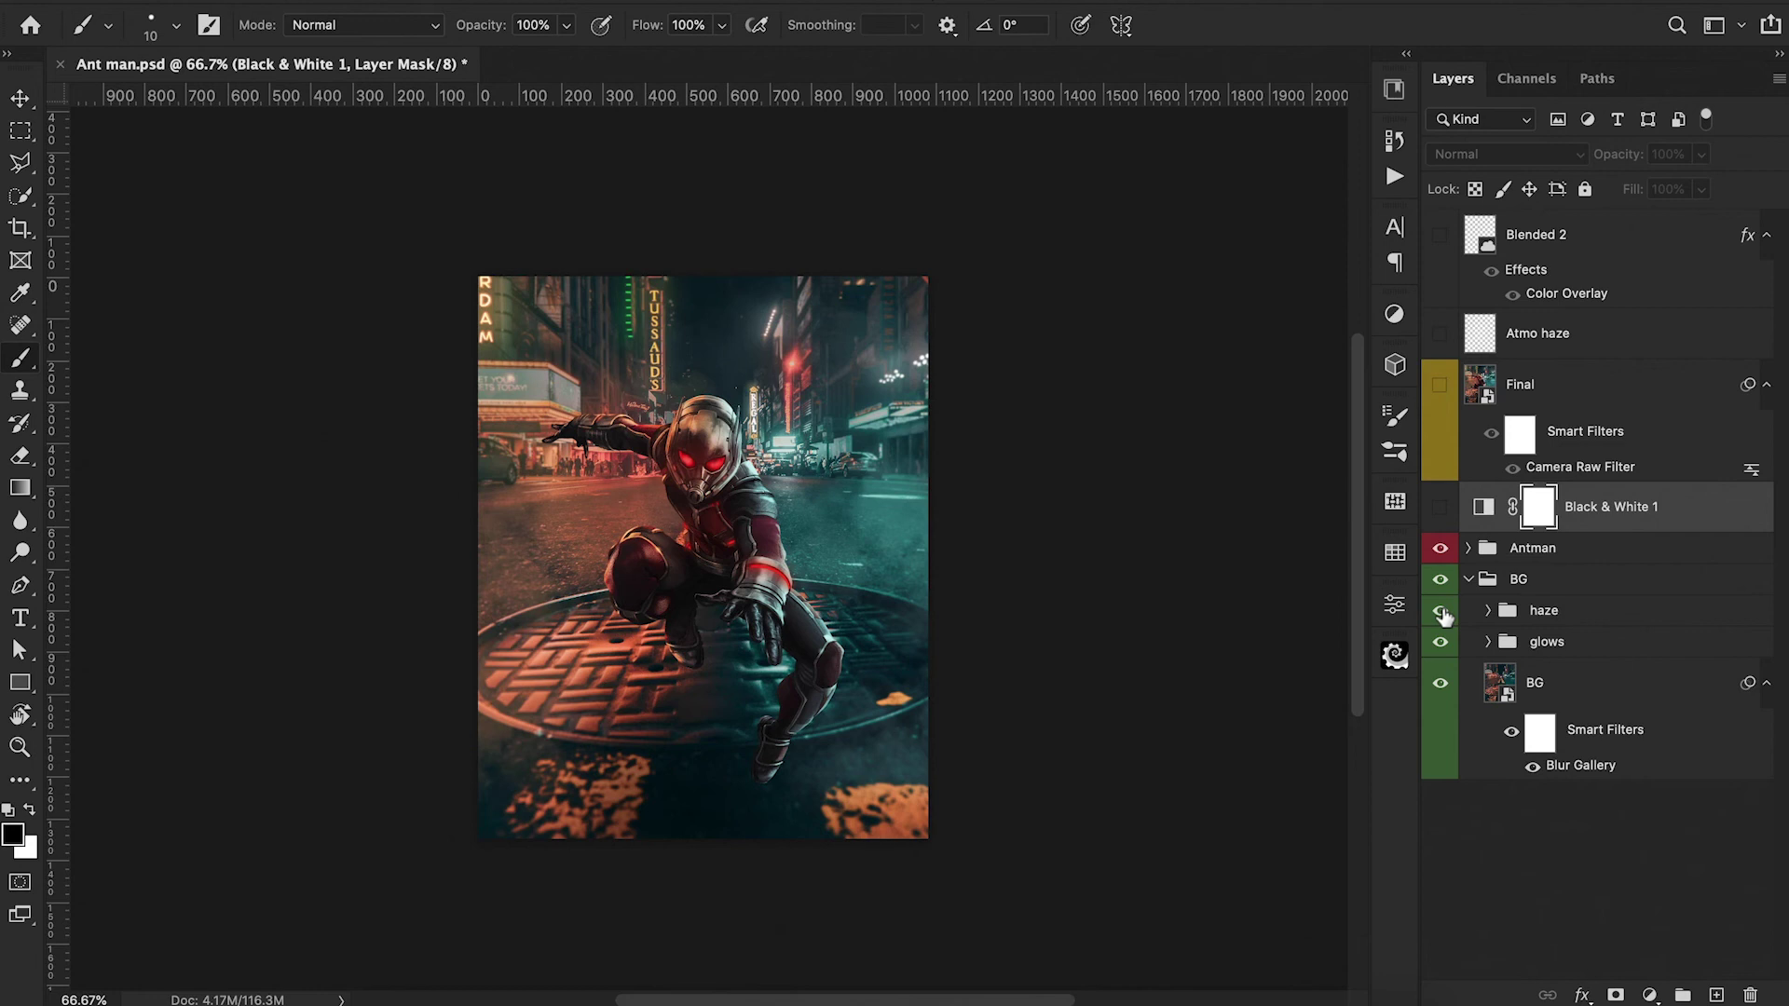
left_click(1483, 506)
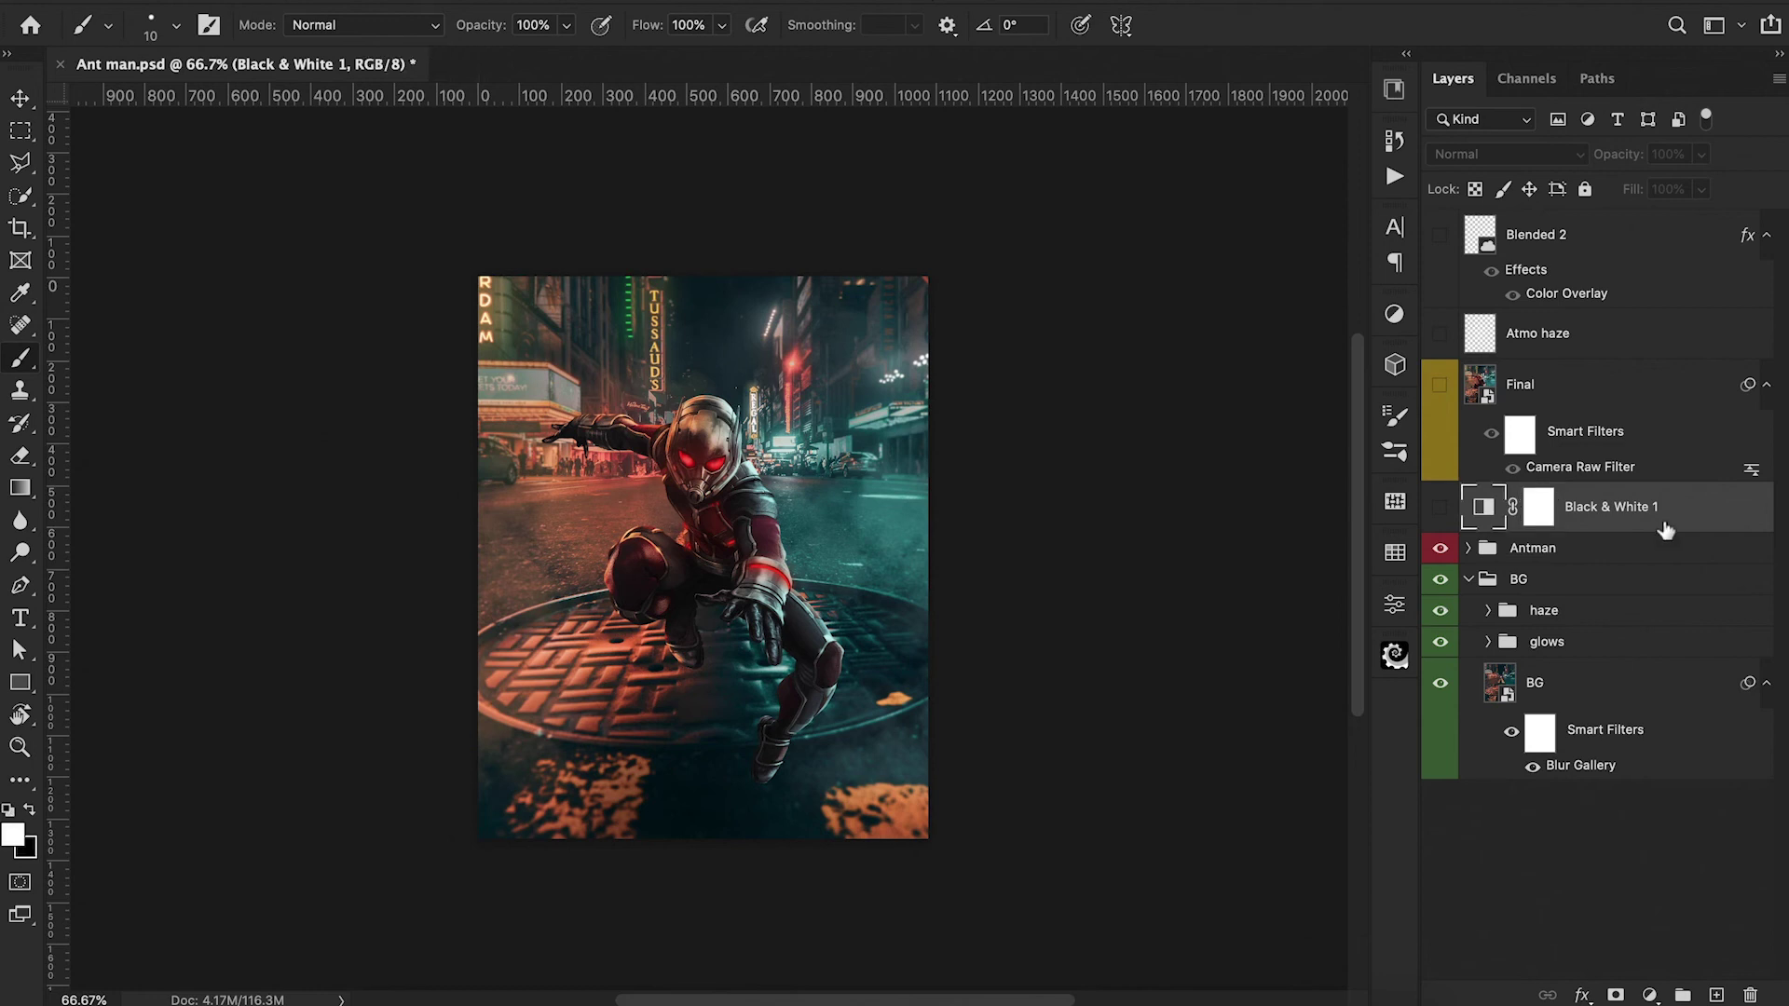
left_click(1442, 386)
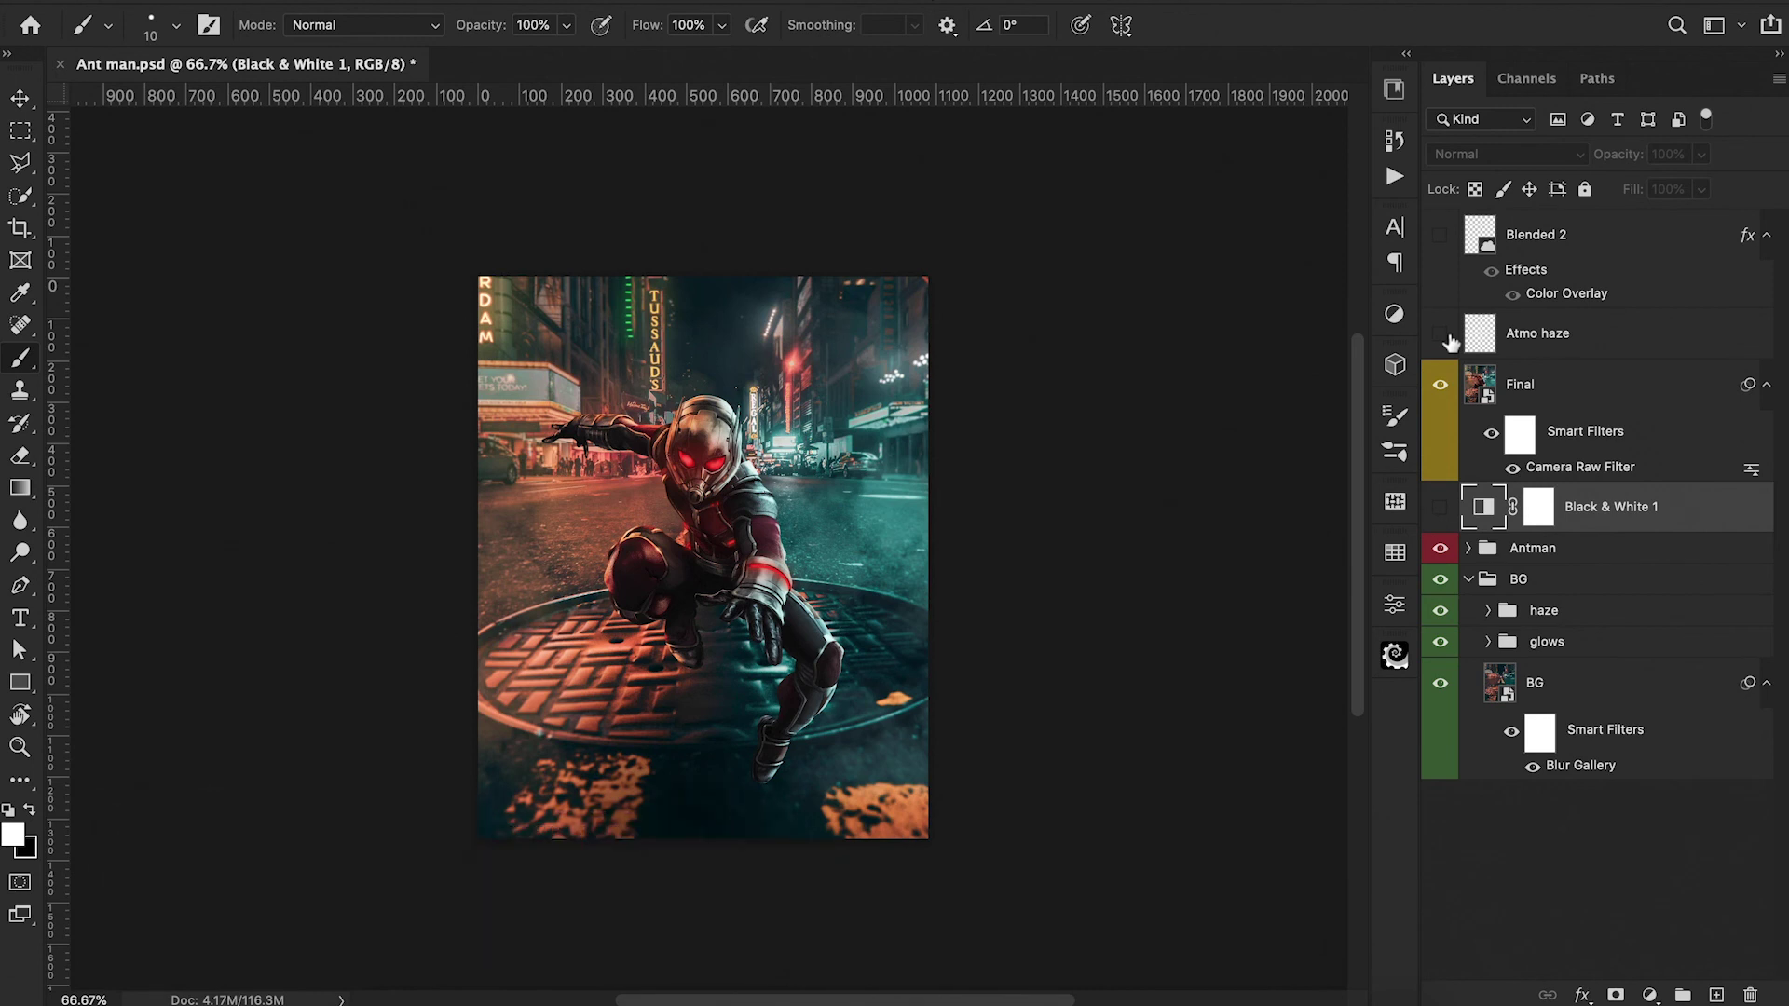
Turn on the Atmo haze layer above the Final layer.
left_click(1440, 335)
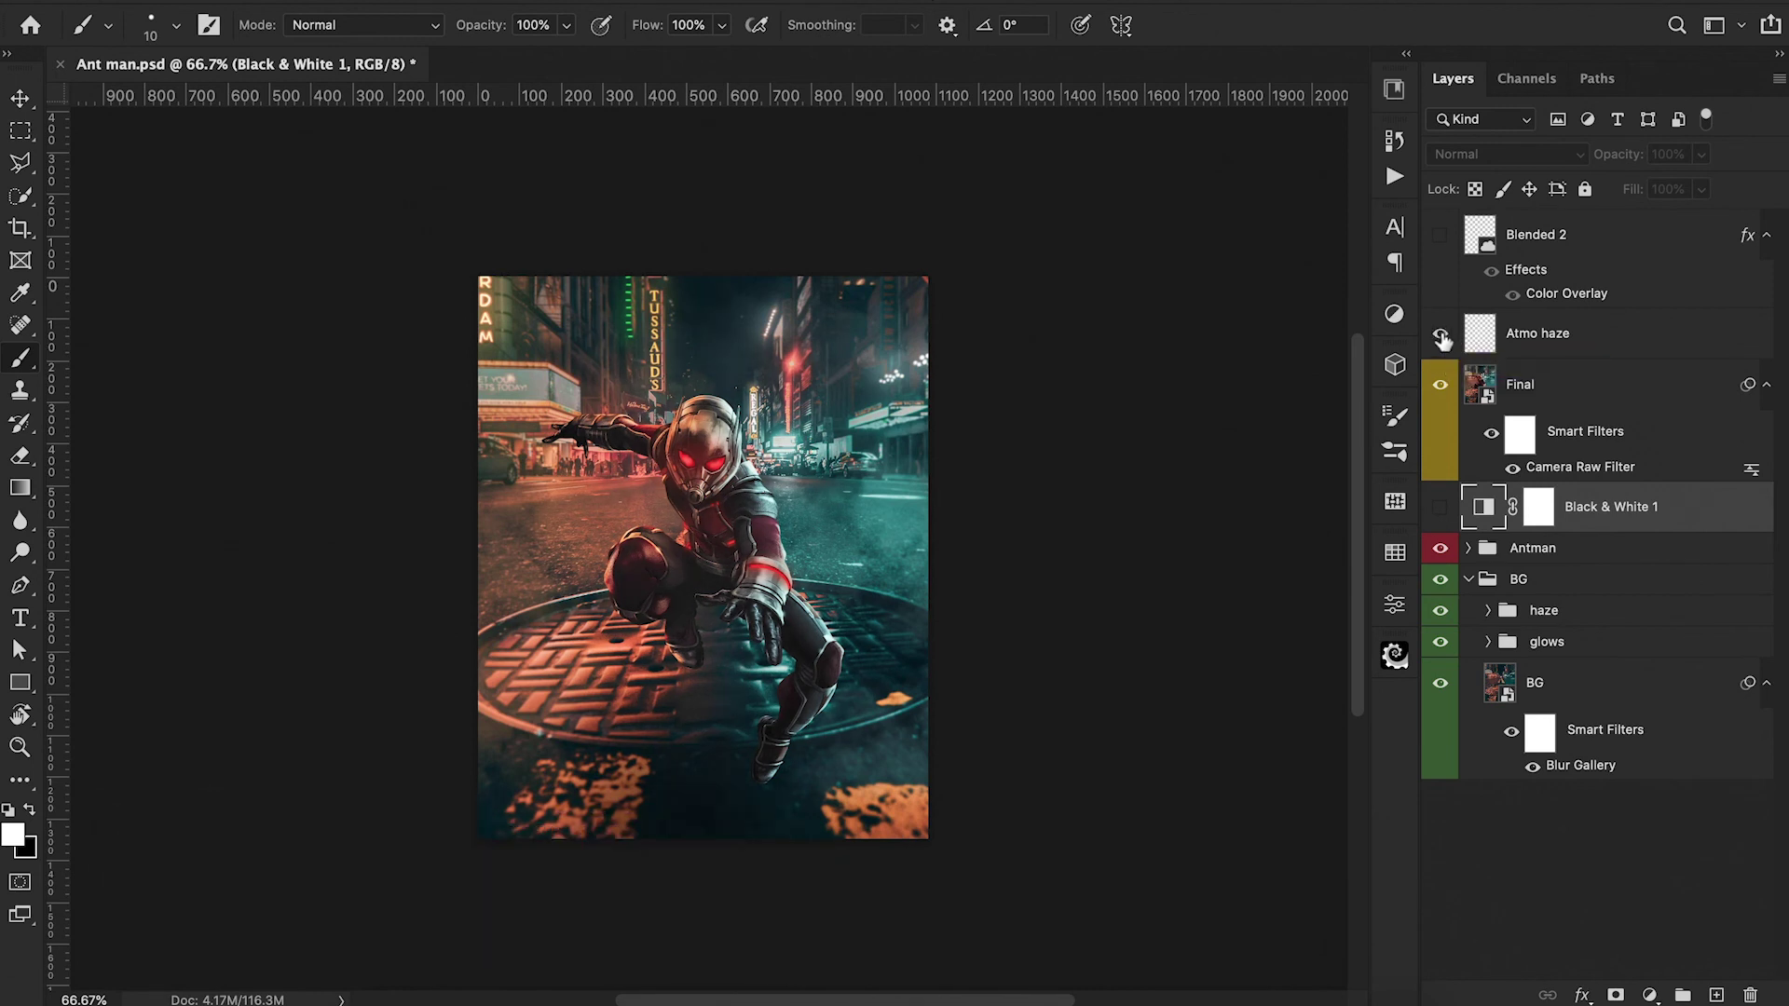